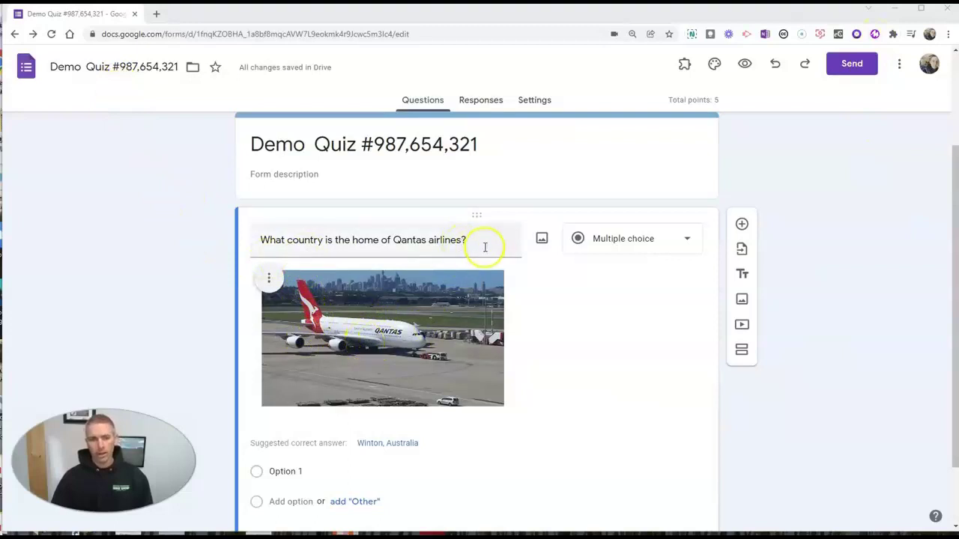
Record a Mote voice note for the Qantas question and attach it to the question.
{"action": "scroll", "coordinate": [517, 322], "scroll_direction": "down", "scroll_amount": 1}
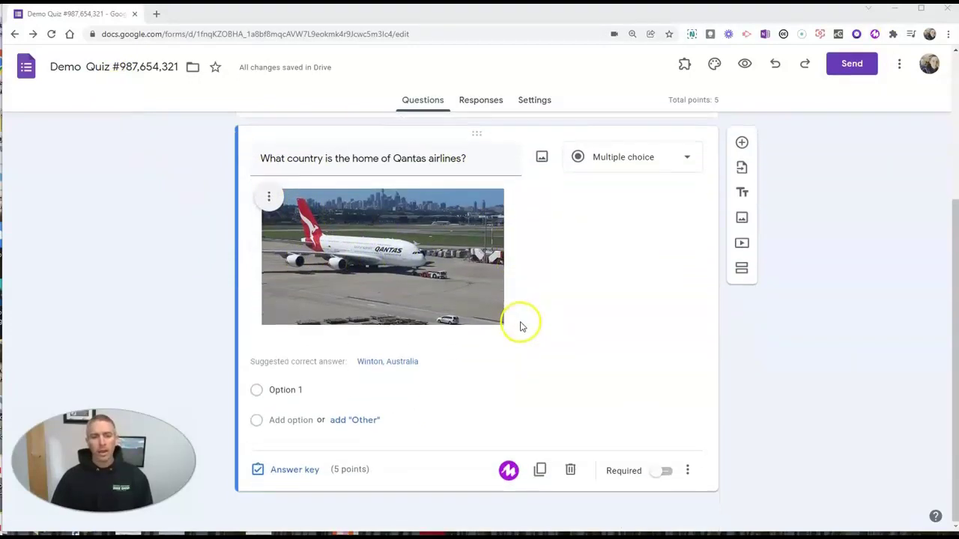
{"action": "left_click", "coordinate": [508, 472]}
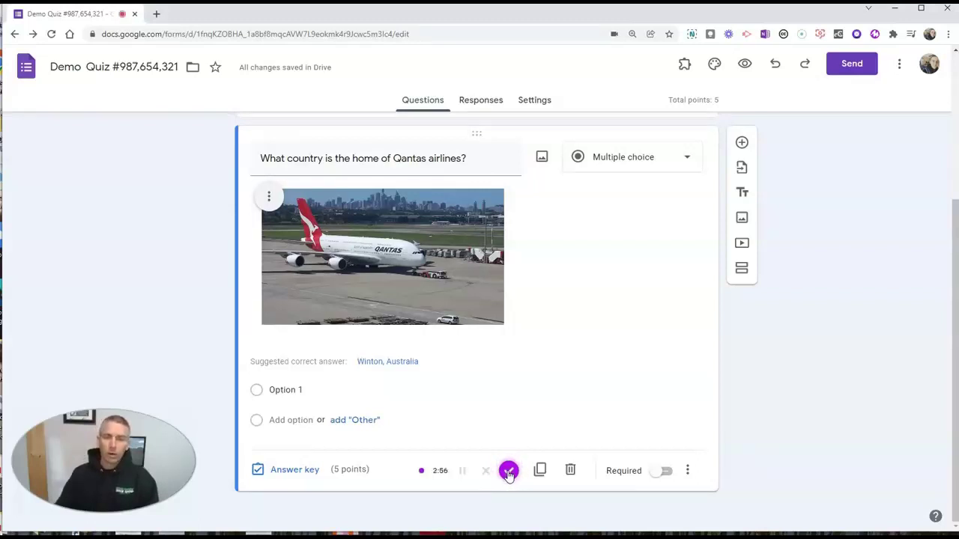
{"action": "left_click", "coordinate": [508, 470]}
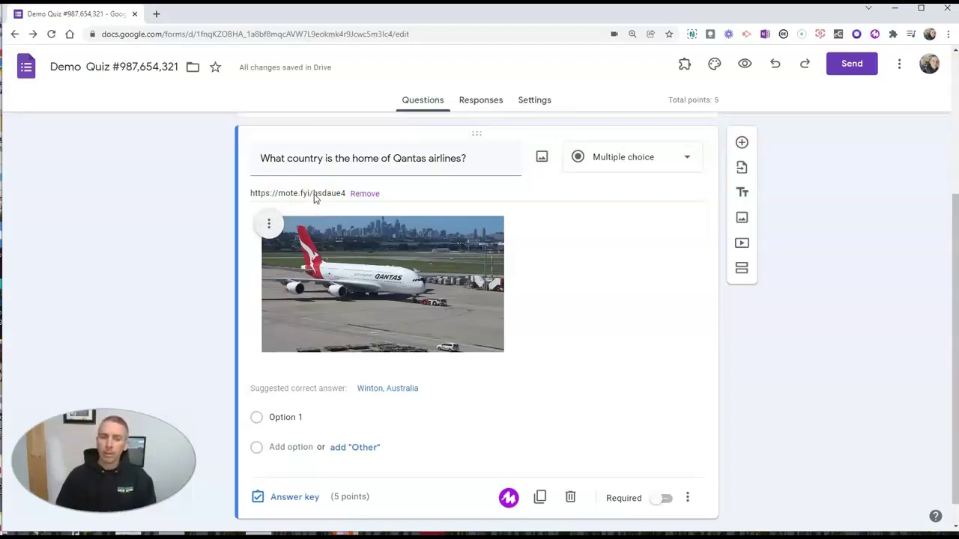
Enter Australia, New Zealand and United States as the answer options of the Qantas question.
{"action": "left_click", "coordinate": [332, 421]}
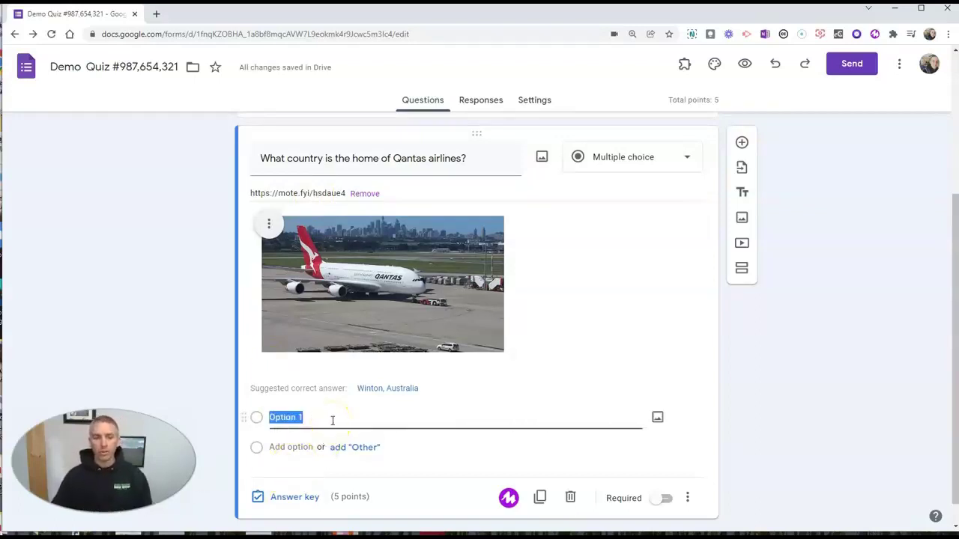
{"action": "type", "text": "Australia"}
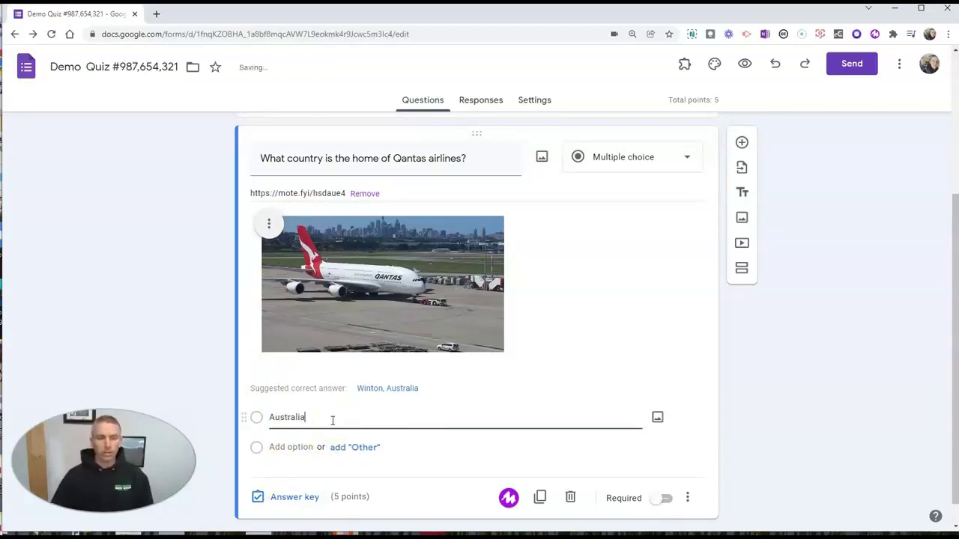
{"action": "left_click", "coordinate": [292, 447]}
{"action": "type", "text": "New "}
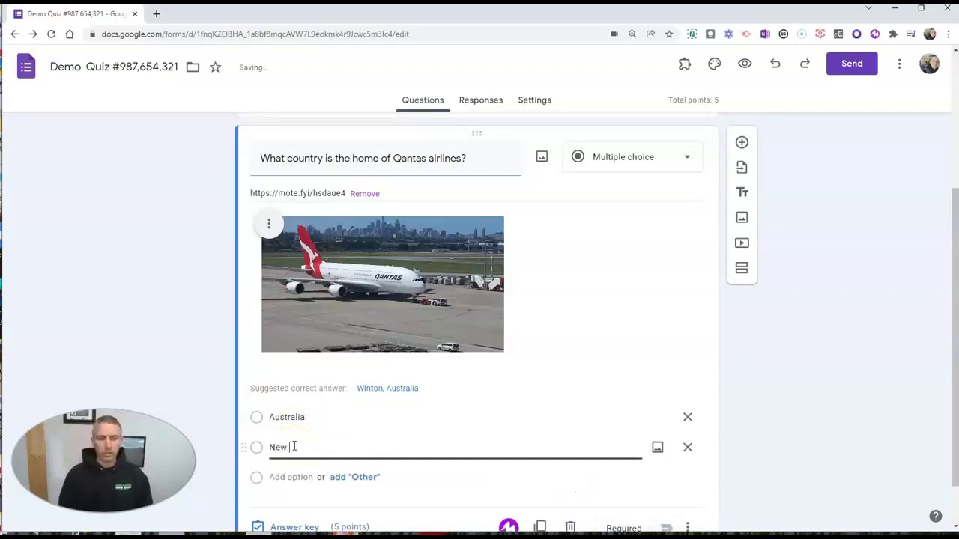
{"action": "type", "text": "Zealand"}
{"action": "left_click", "coordinate": [288, 477]}
{"action": "type", "text": "United States"}
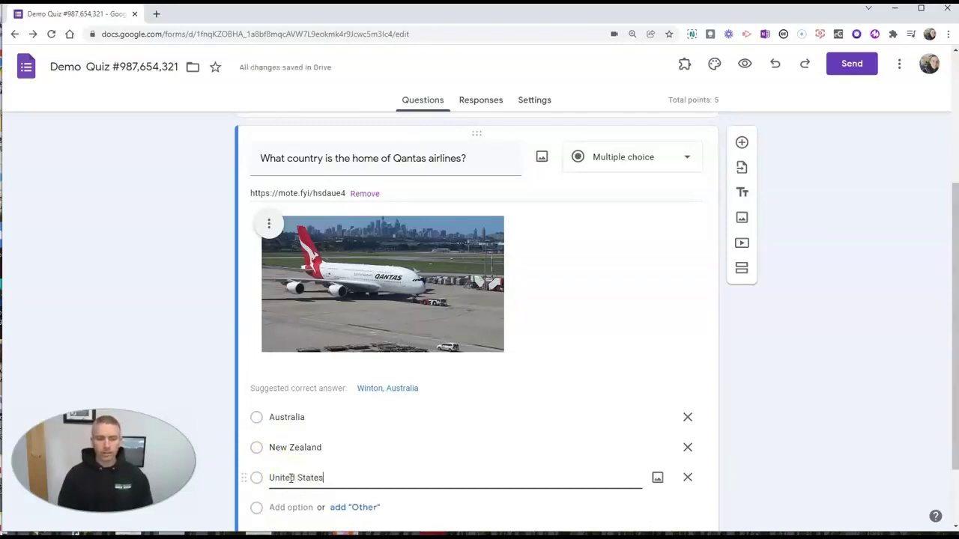
{"action": "left_click", "coordinate": [894, 482]}
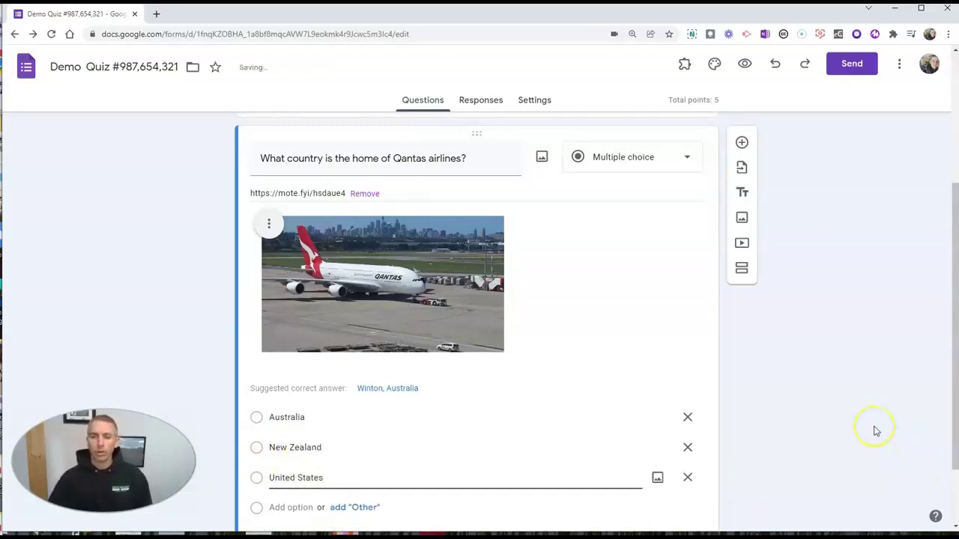
Record a voice note with the Mote extension and paste its link after the Australia answer option.
{"action": "left_click", "coordinate": [542, 367]}
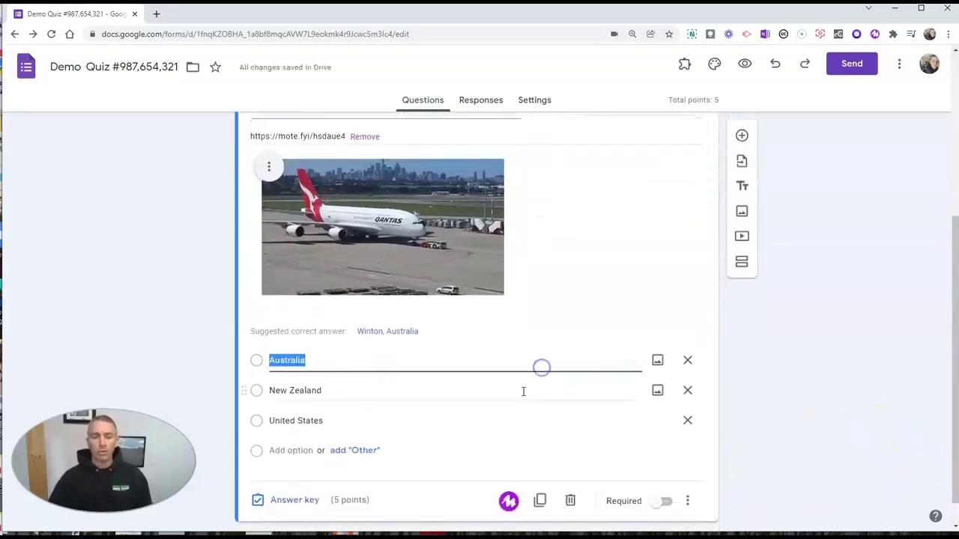
{"action": "left_click", "coordinate": [511, 362]}
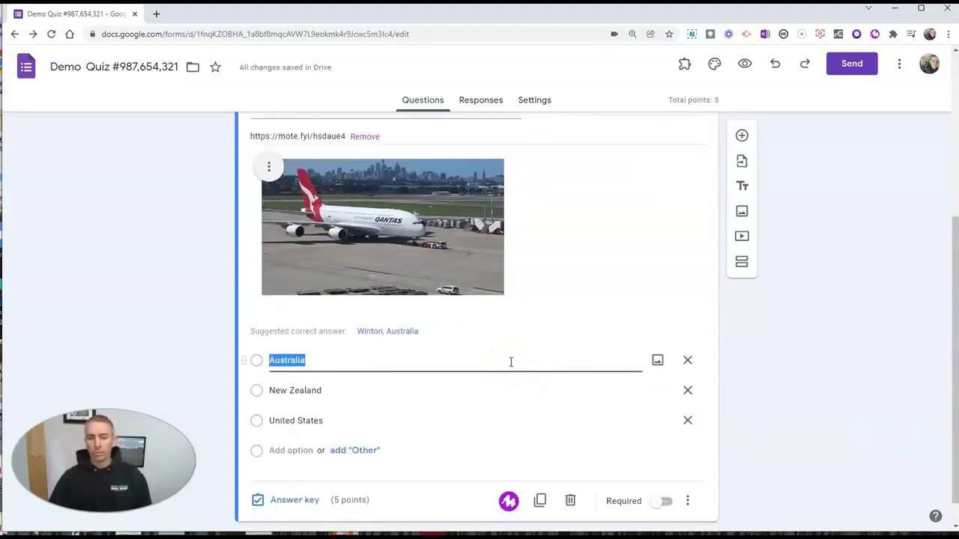
{"action": "left_click", "coordinate": [336, 361]}
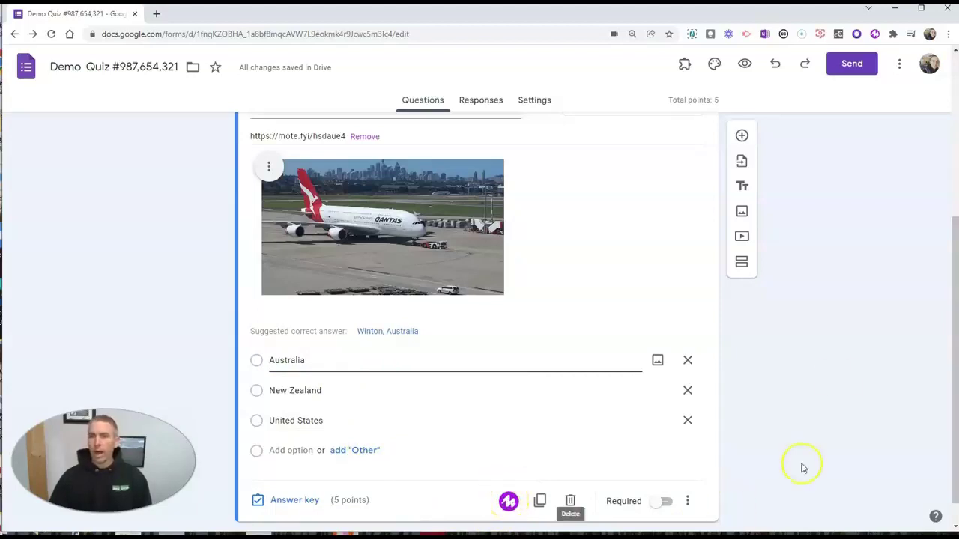
{"action": "left_click", "coordinate": [875, 34]}
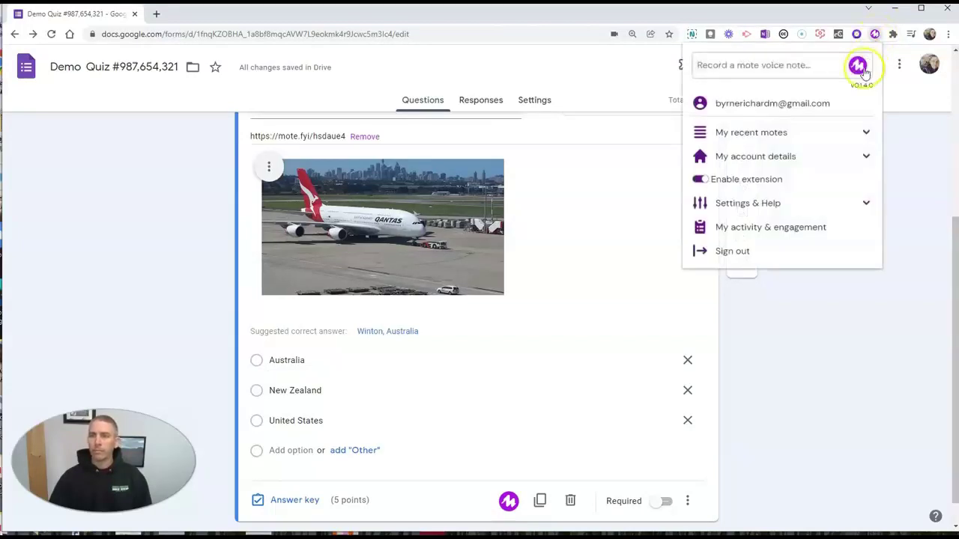
{"action": "left_click", "coordinate": [858, 68]}
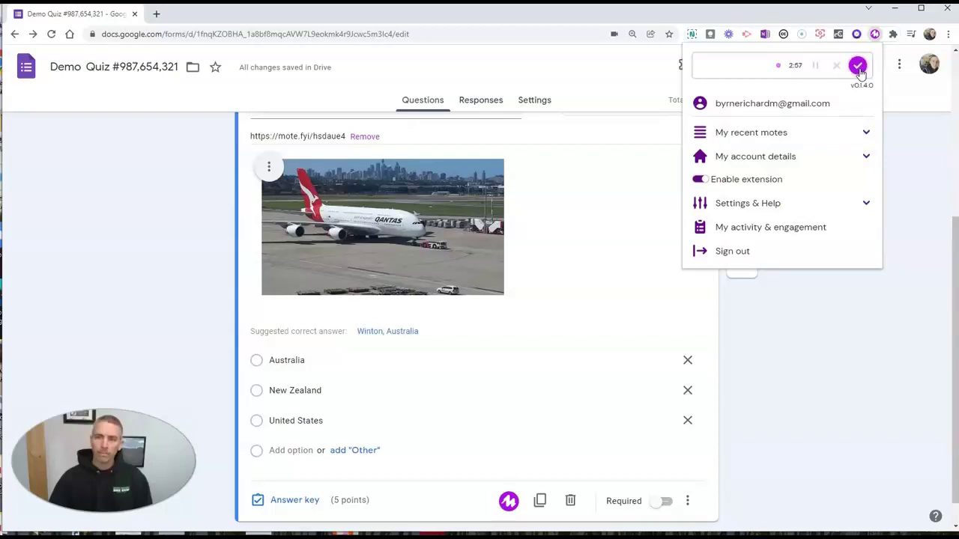
{"action": "left_click", "coordinate": [858, 66]}
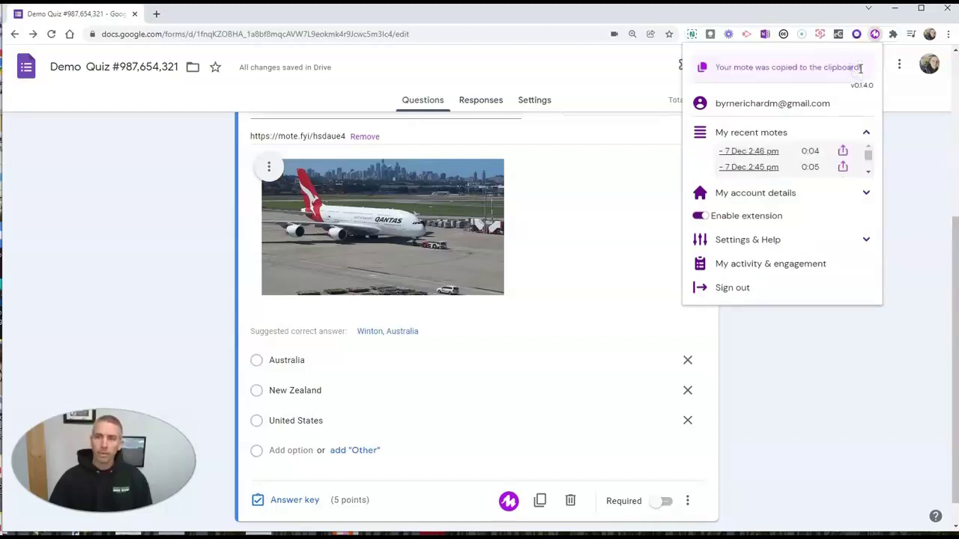
{"action": "left_click", "coordinate": [751, 66]}
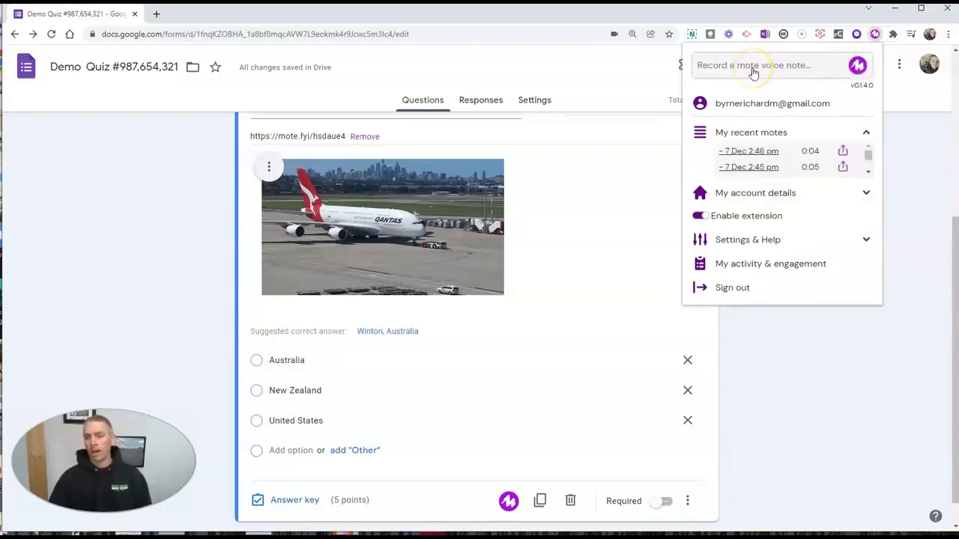
{"action": "left_click", "coordinate": [337, 361]}
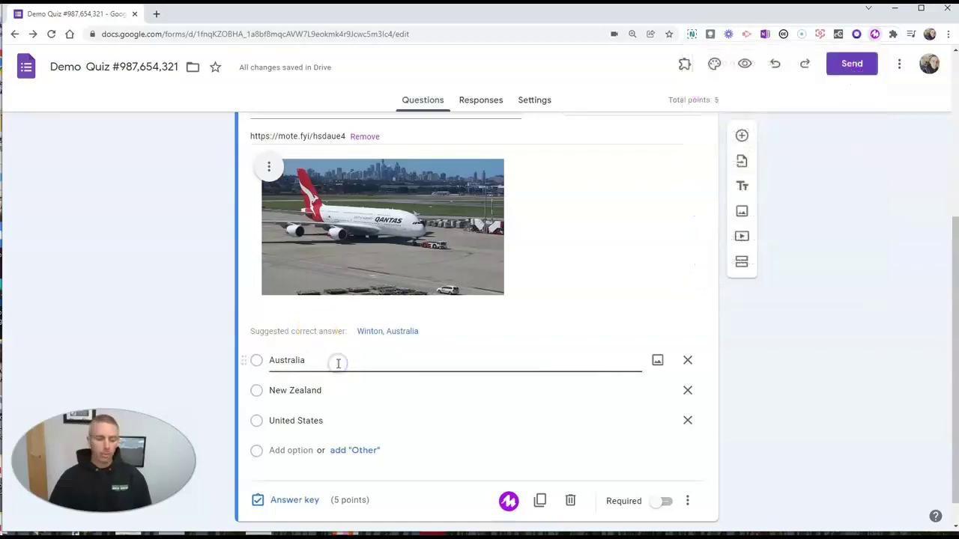
{"action": "key", "text": "ctrl+v"}
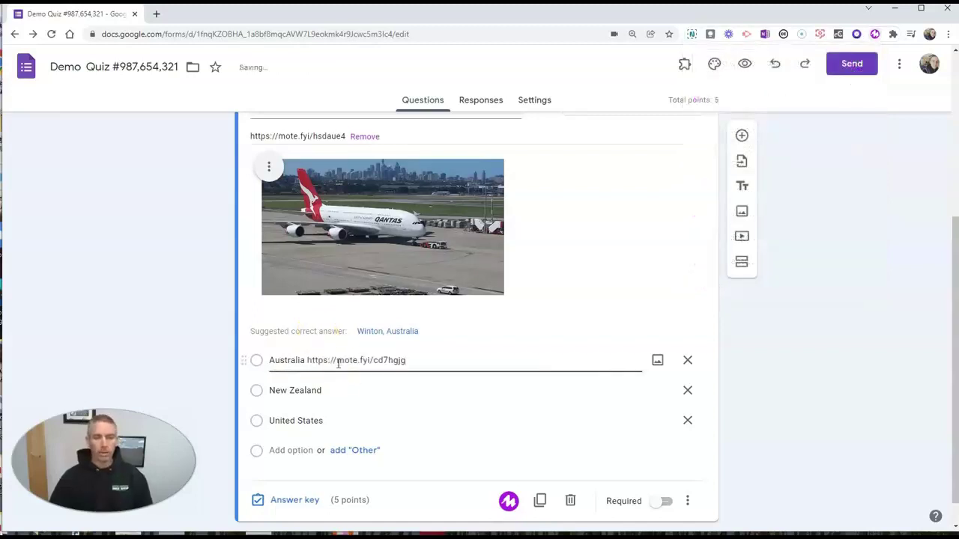
Record another Mote voice note and paste its link after the New Zealand answer option.
{"action": "left_click", "coordinate": [365, 391]}
{"action": "left_click", "coordinate": [368, 393]}
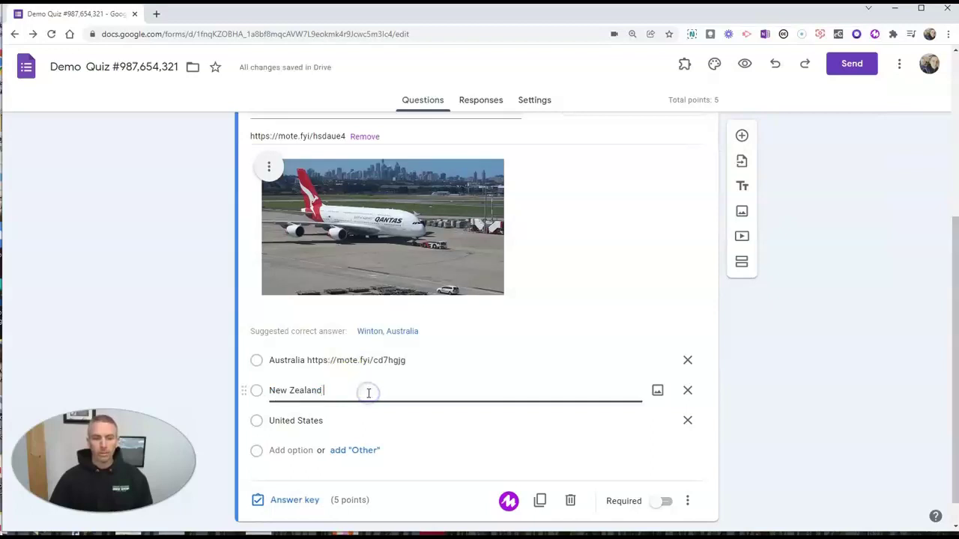
{"action": "left_click", "coordinate": [876, 36]}
{"action": "left_click", "coordinate": [858, 66]}
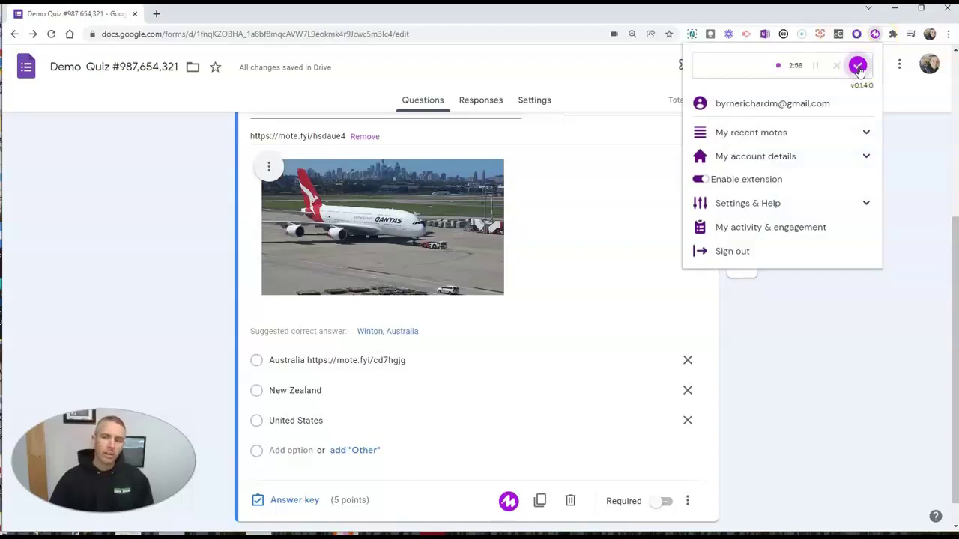
{"action": "left_click", "coordinate": [858, 67]}
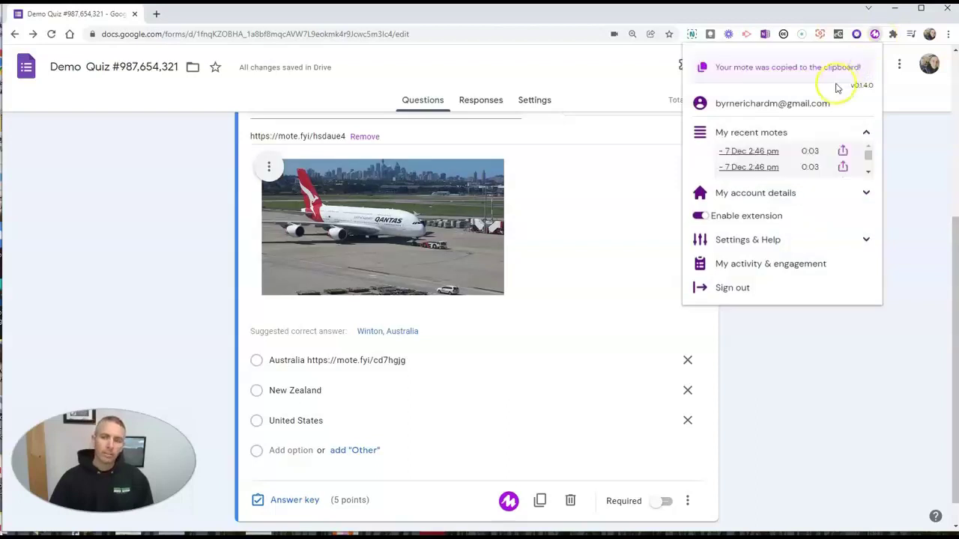
{"action": "left_click", "coordinate": [384, 399]}
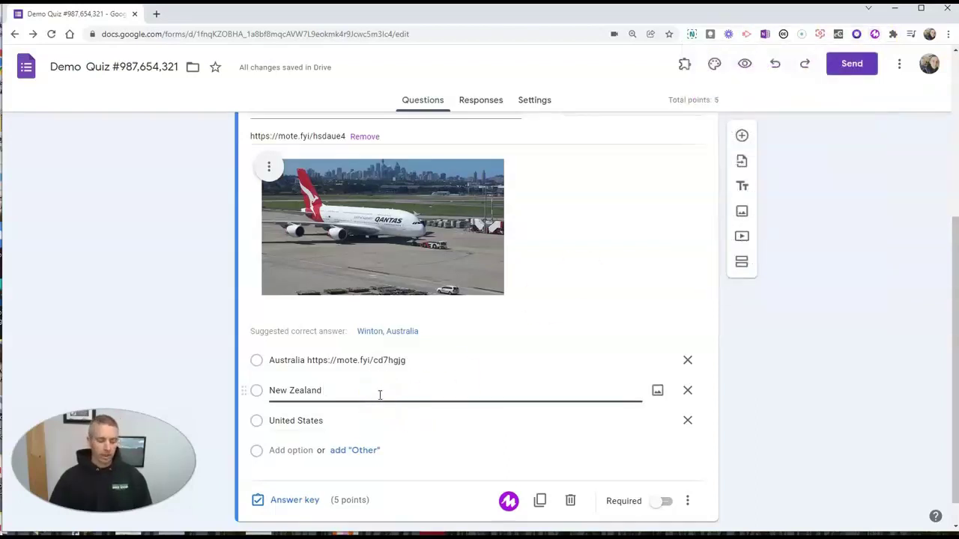
{"action": "key", "text": "ctrl+v"}
Record a third Mote voice note and paste its link after the United States answer option.
{"action": "left_click", "coordinate": [373, 419]}
{"action": "left_click", "coordinate": [373, 419]}
{"action": "left_click", "coordinate": [873, 36]}
{"action": "left_click", "coordinate": [858, 68]}
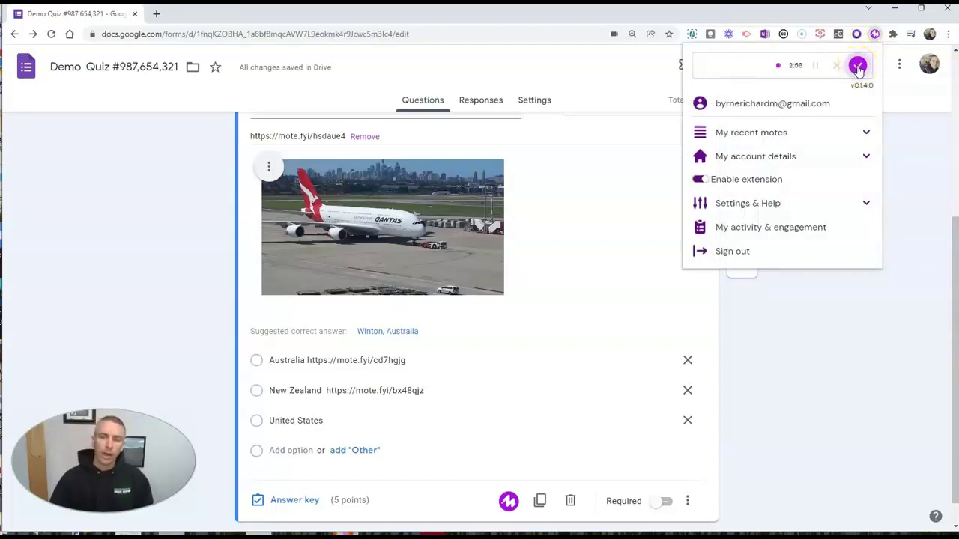
{"action": "left_click", "coordinate": [858, 68]}
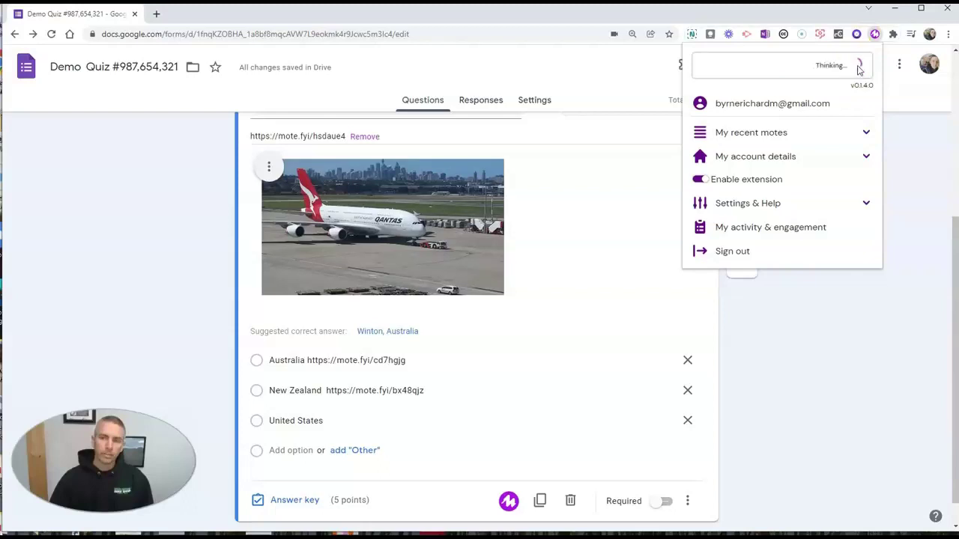
{"action": "left_click", "coordinate": [358, 418]}
{"action": "key", "text": "ctrl+v"}
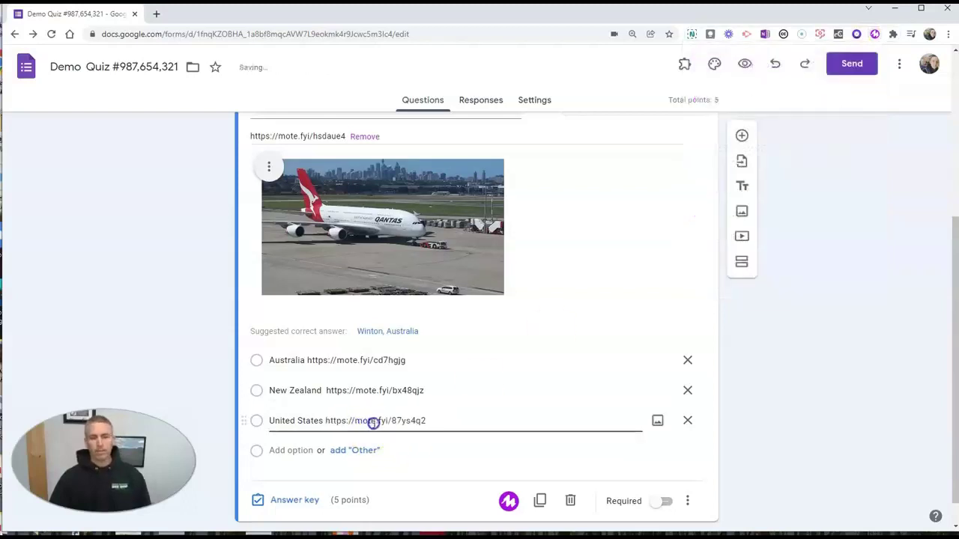
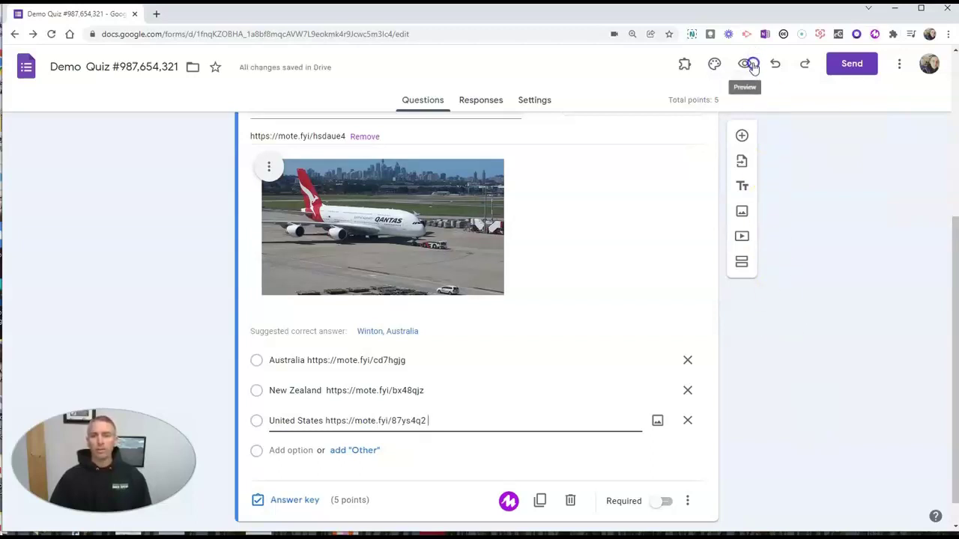
Preview the quiz, play the voice note of the Qantas question, and close the preview.
{"action": "left_click", "coordinate": [748, 66]}
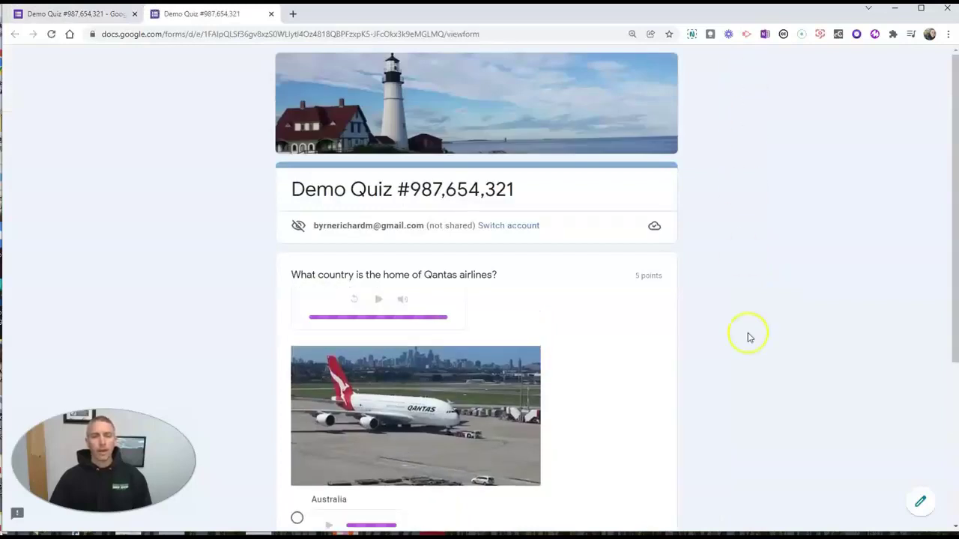
{"action": "scroll", "coordinate": [748, 343], "scroll_direction": "down", "scroll_amount": 3}
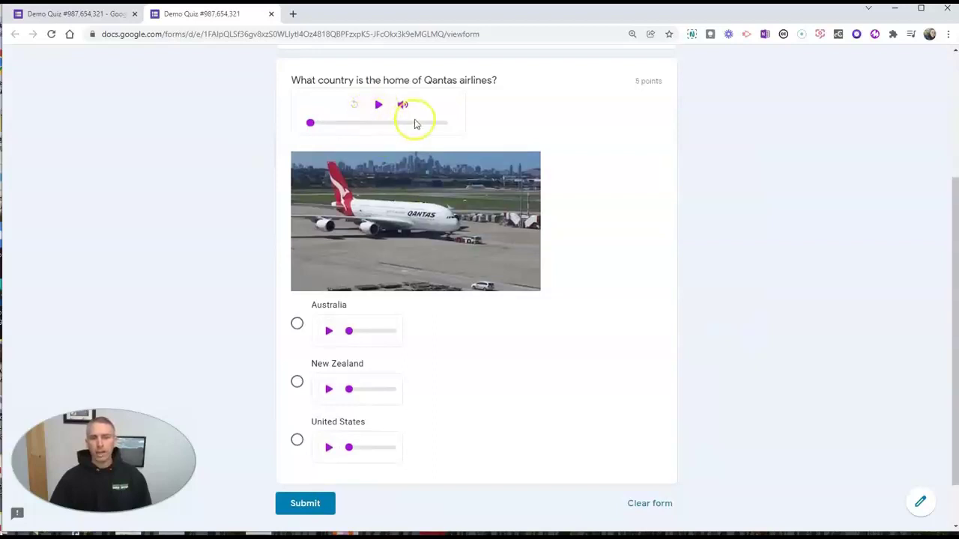
{"action": "left_click", "coordinate": [380, 105]}
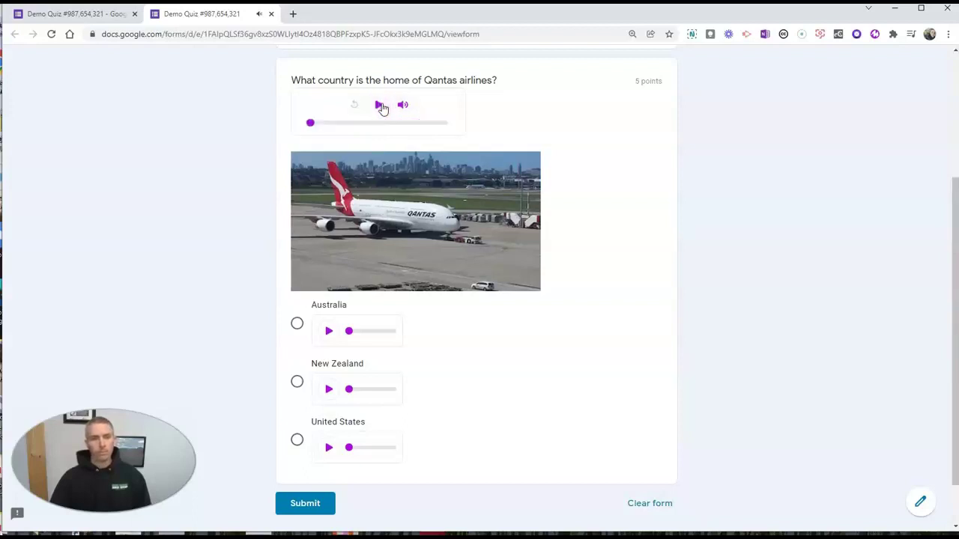
{"action": "left_click", "coordinate": [650, 300]}
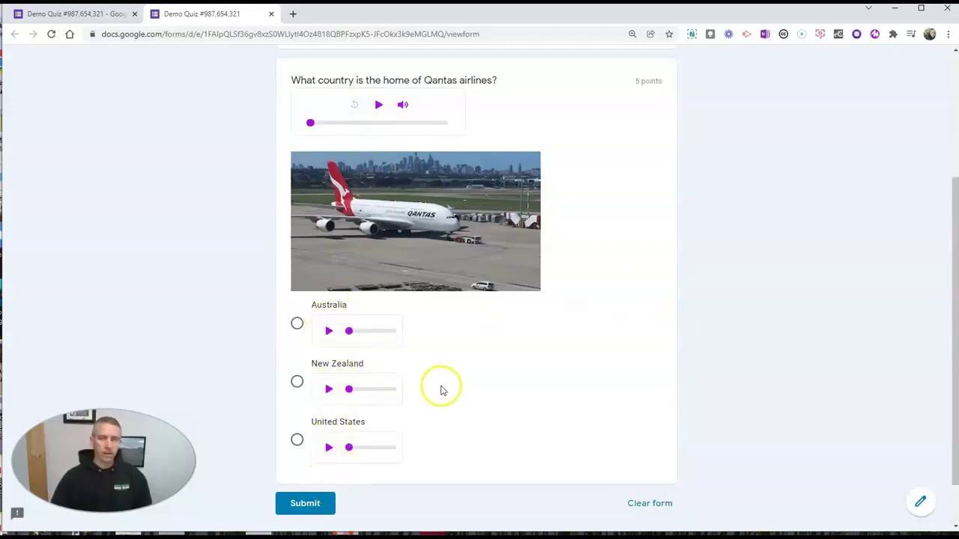
{"action": "left_click", "coordinate": [272, 14]}
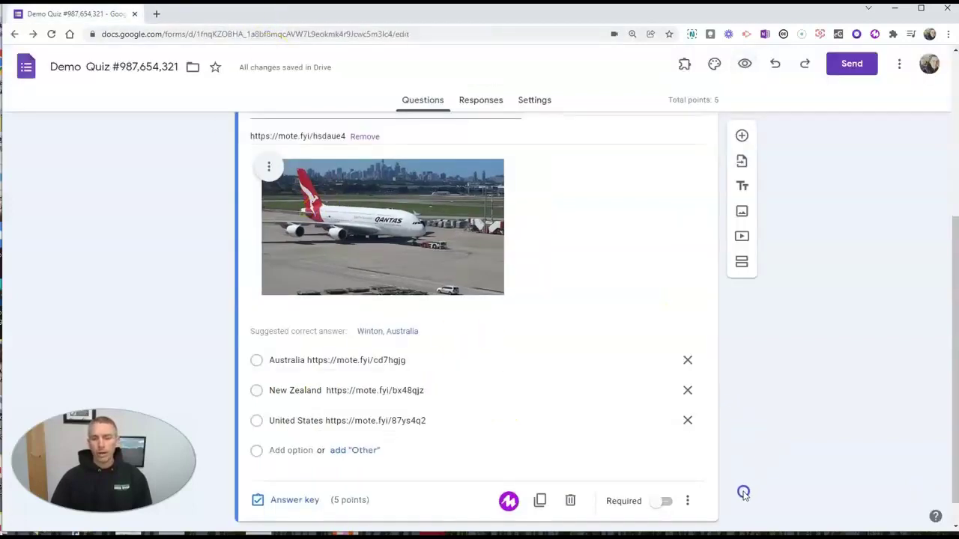
Make the Qantas question required and check its additional display options.
{"action": "scroll", "coordinate": [728, 470], "scroll_direction": "up", "scroll_amount": 1}
{"action": "scroll", "coordinate": [731, 472], "scroll_direction": "down", "scroll_amount": 1}
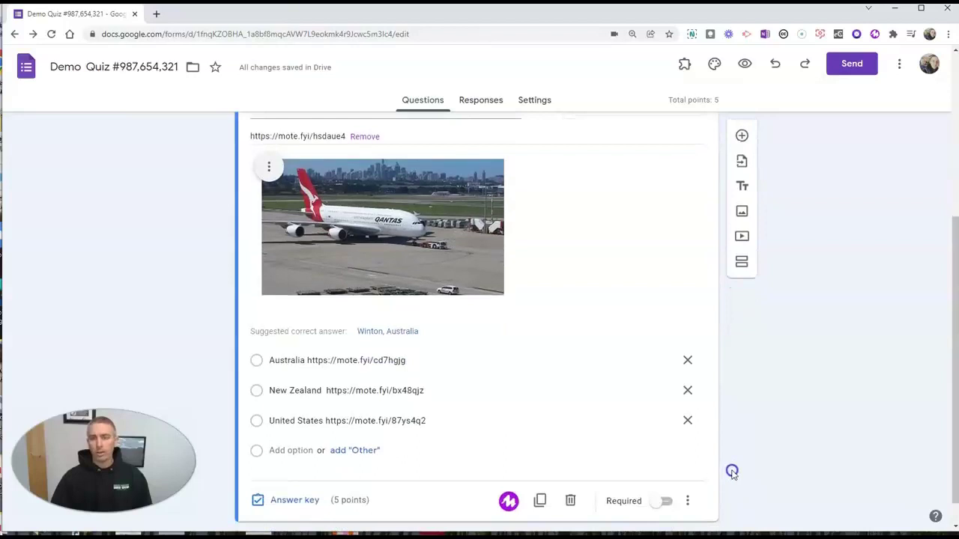
{"action": "left_click", "coordinate": [334, 502]}
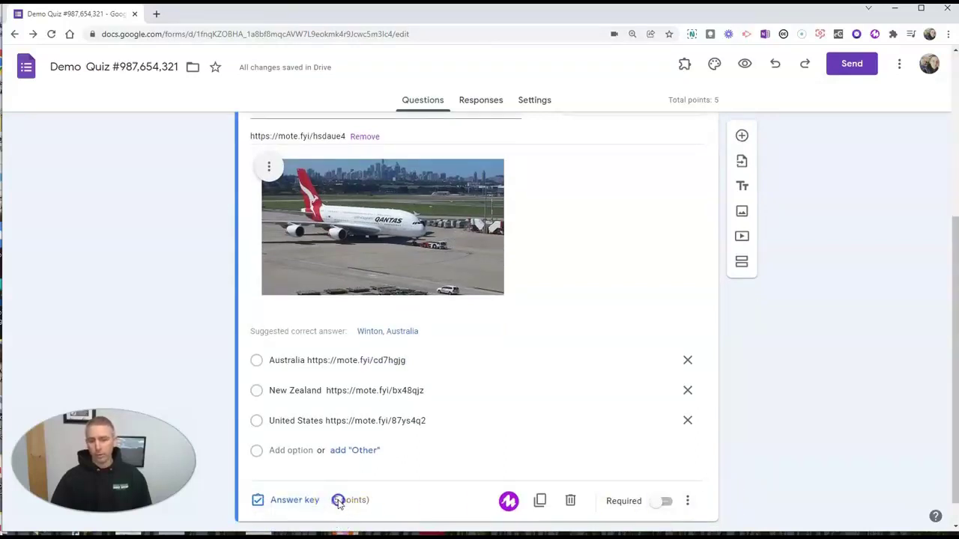
{"action": "left_click", "coordinate": [667, 501]}
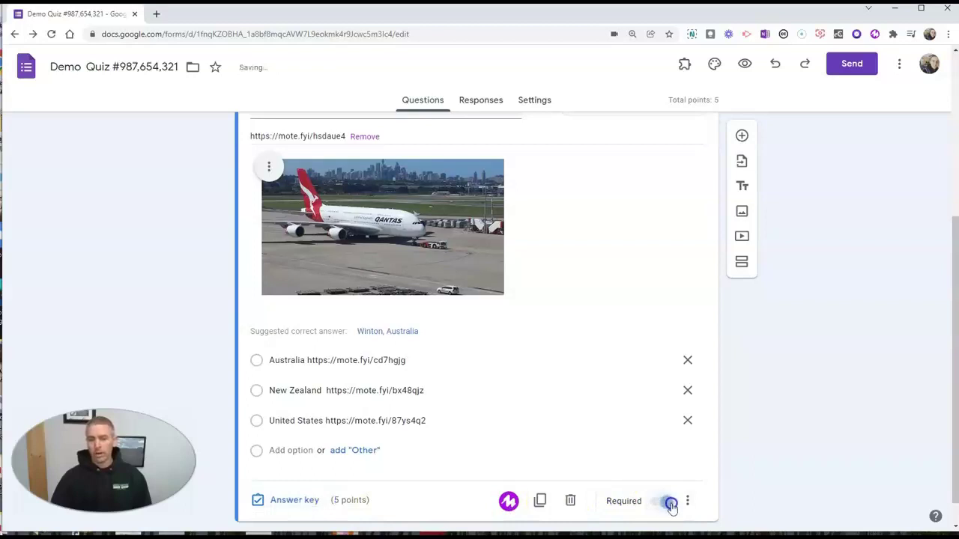
{"action": "scroll", "coordinate": [693, 502], "scroll_direction": "down", "scroll_amount": 1}
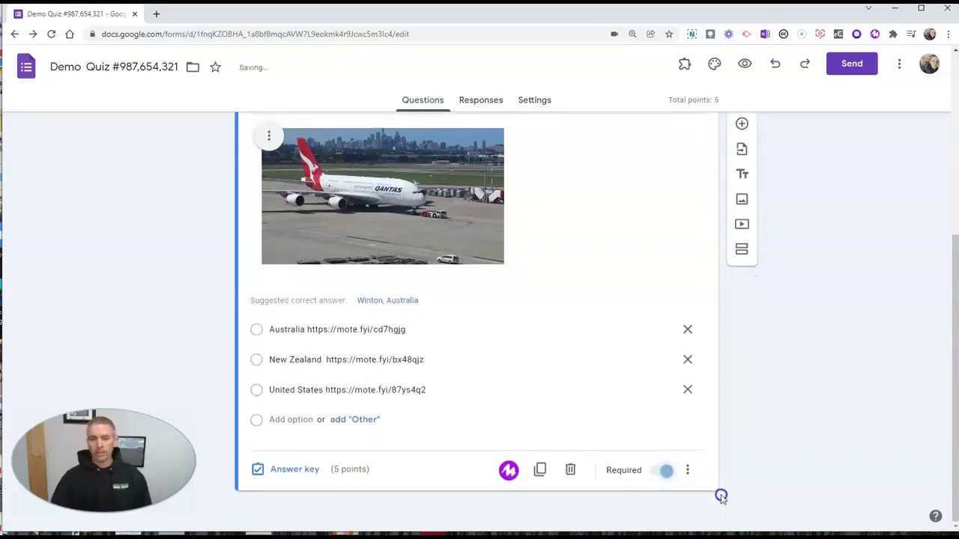
{"action": "left_click", "coordinate": [690, 472]}
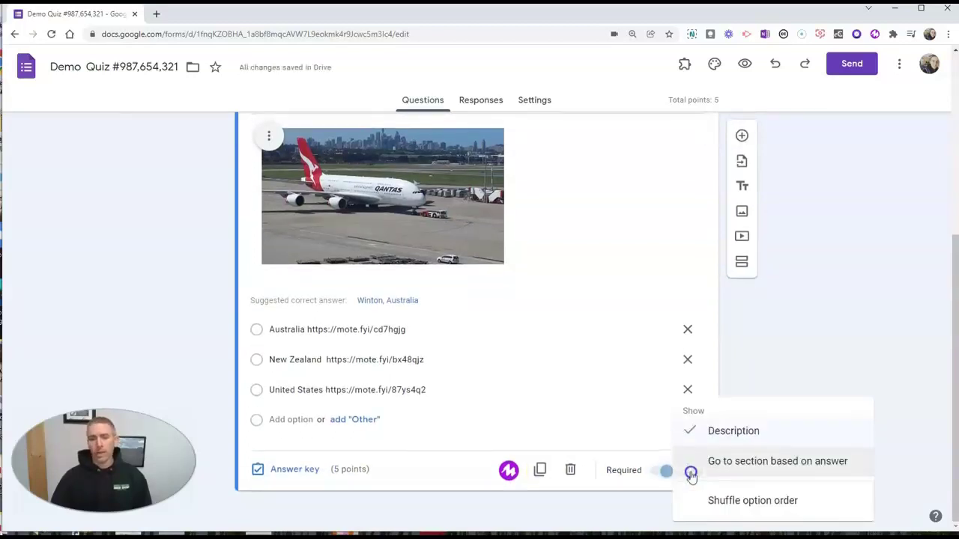
Mark Australia as the correct answer in the Qantas question's answer key.
{"action": "left_click", "coordinate": [309, 474]}
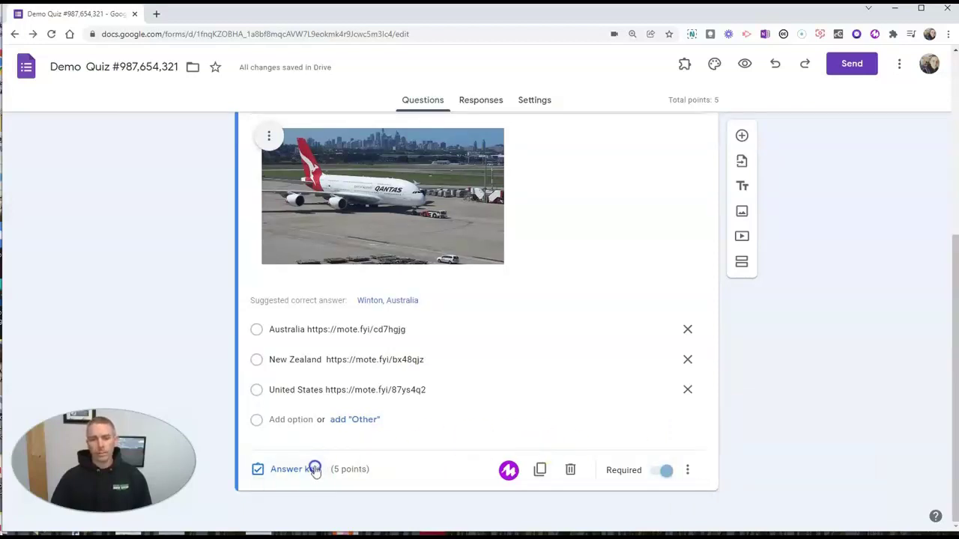
{"action": "left_click", "coordinate": [255, 332]}
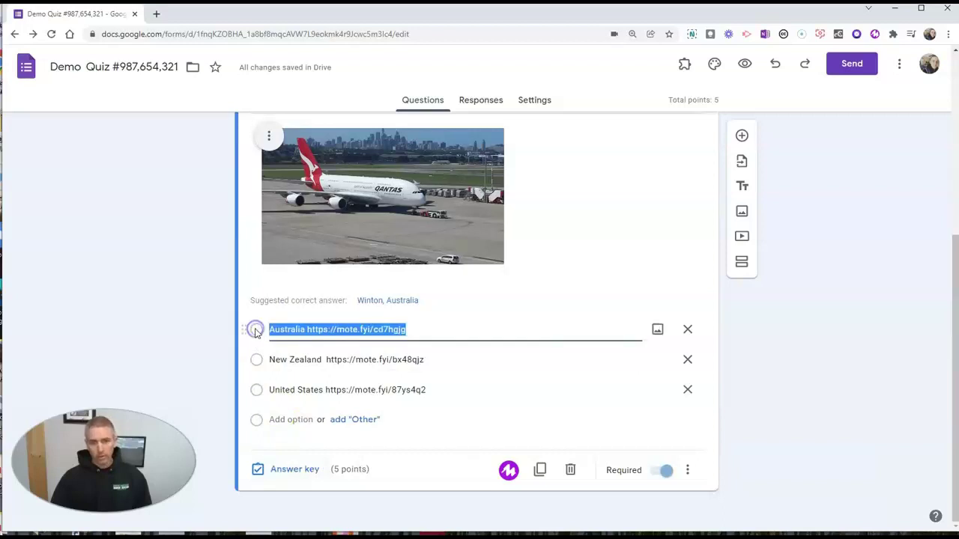
{"action": "left_click", "coordinate": [308, 472]}
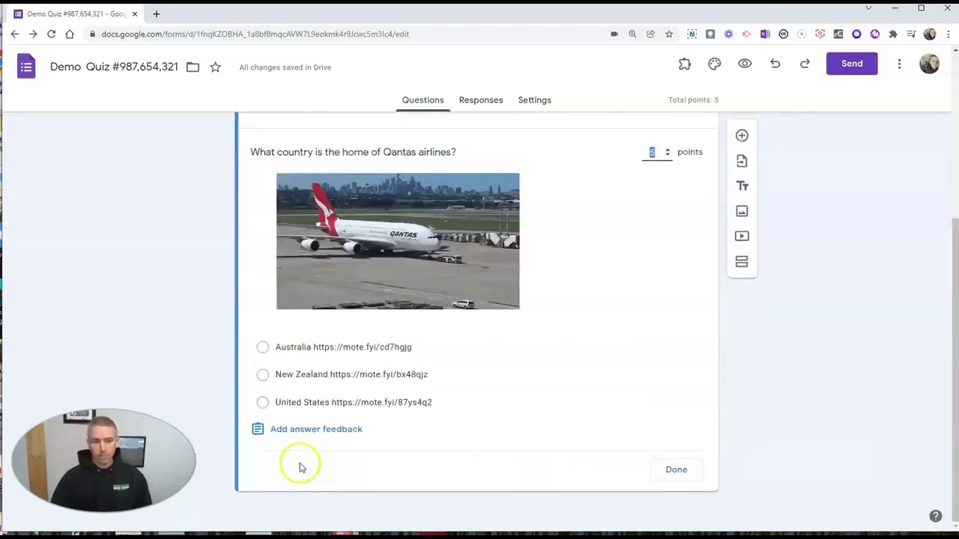
{"action": "left_click", "coordinate": [263, 347]}
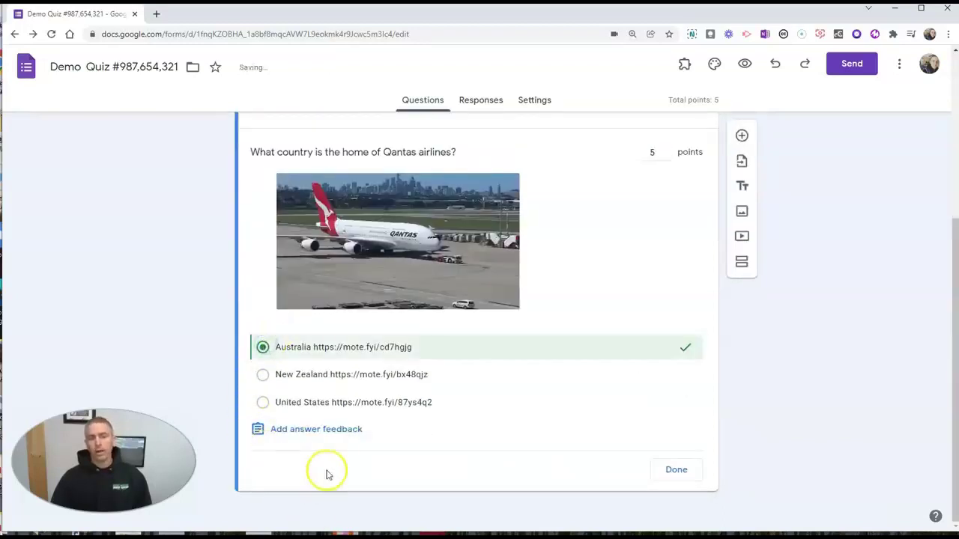
Record a Mote voice note as the answer feedback for incorrect answers.
{"action": "left_click", "coordinate": [329, 431]}
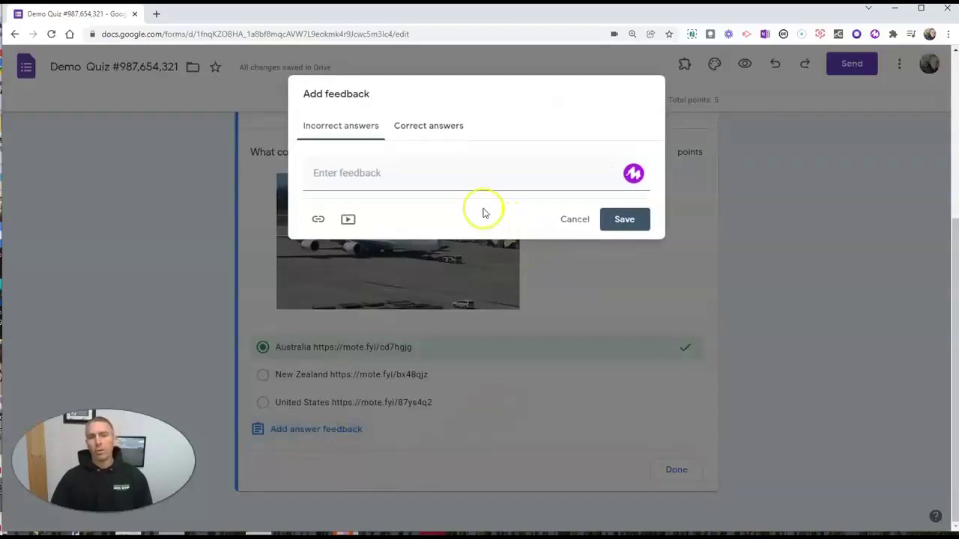
{"action": "left_click", "coordinate": [634, 174]}
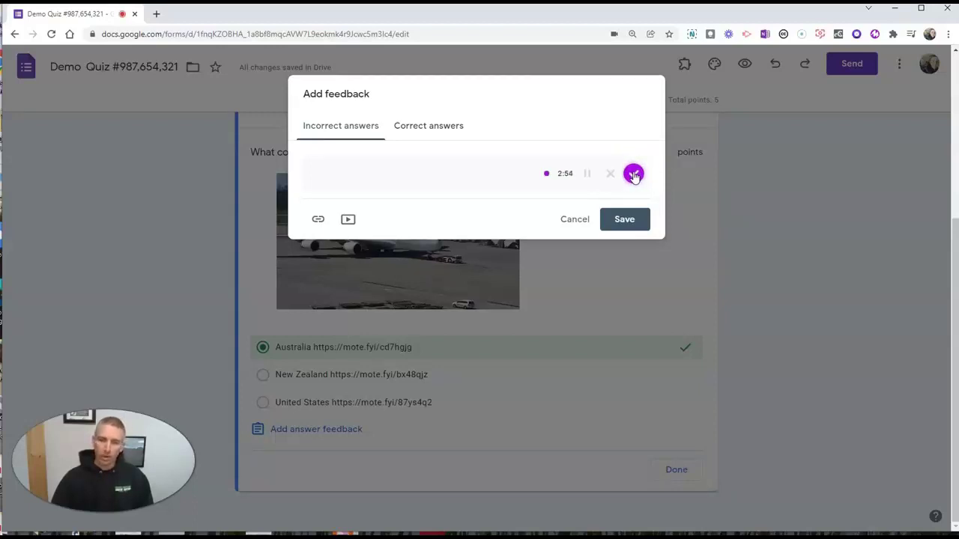
{"action": "left_click", "coordinate": [634, 175]}
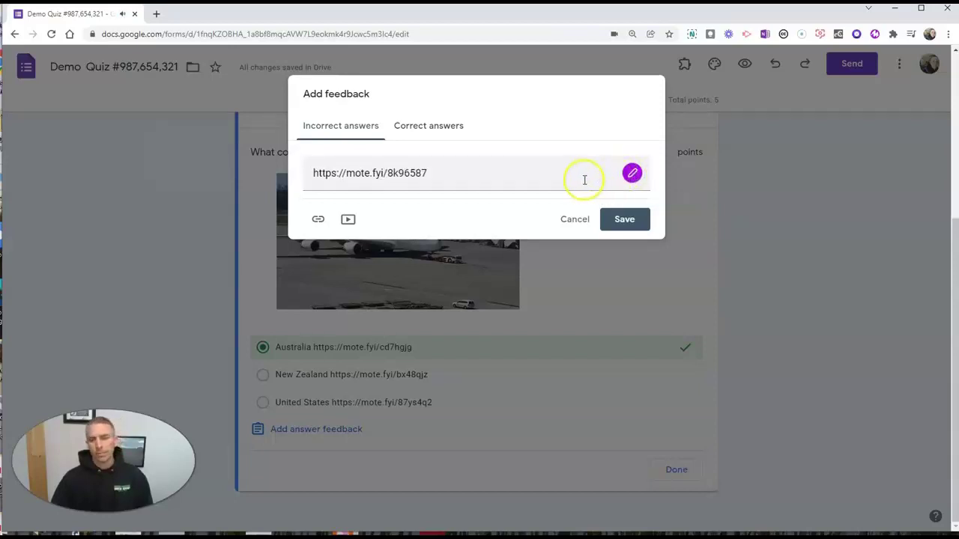
Record a Mote voice note as the feedback for correct answers and save the answer feedback.
{"action": "left_click", "coordinate": [452, 125]}
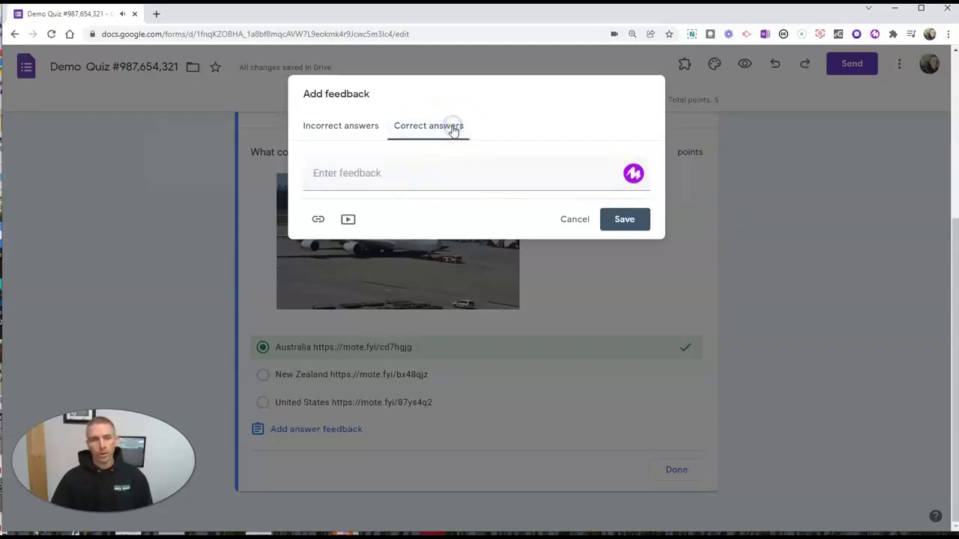
{"action": "left_click", "coordinate": [635, 174]}
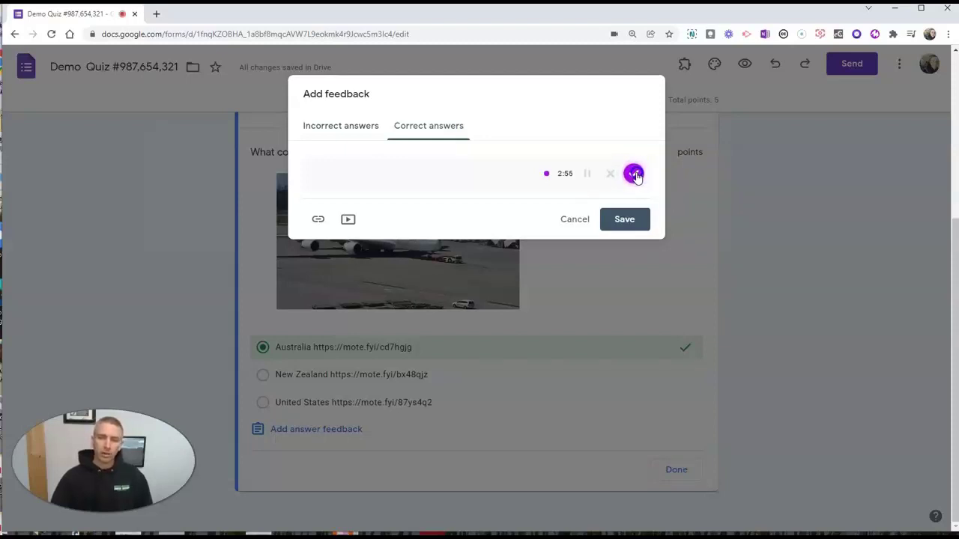
{"action": "left_click", "coordinate": [634, 175]}
{"action": "left_click", "coordinate": [622, 221]}
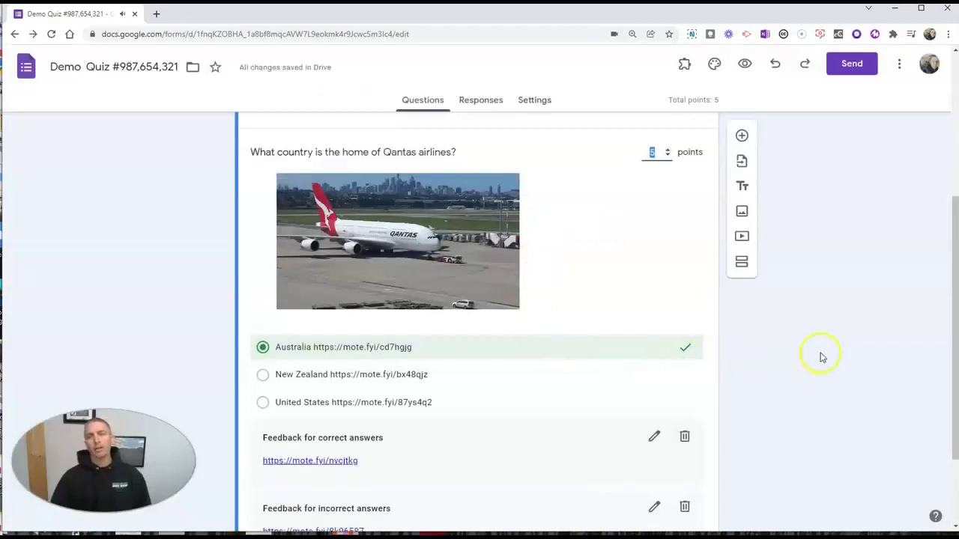
Preview the quiz, play the question's voice note, and submit Australia as the answer.
{"action": "left_click", "coordinate": [750, 68]}
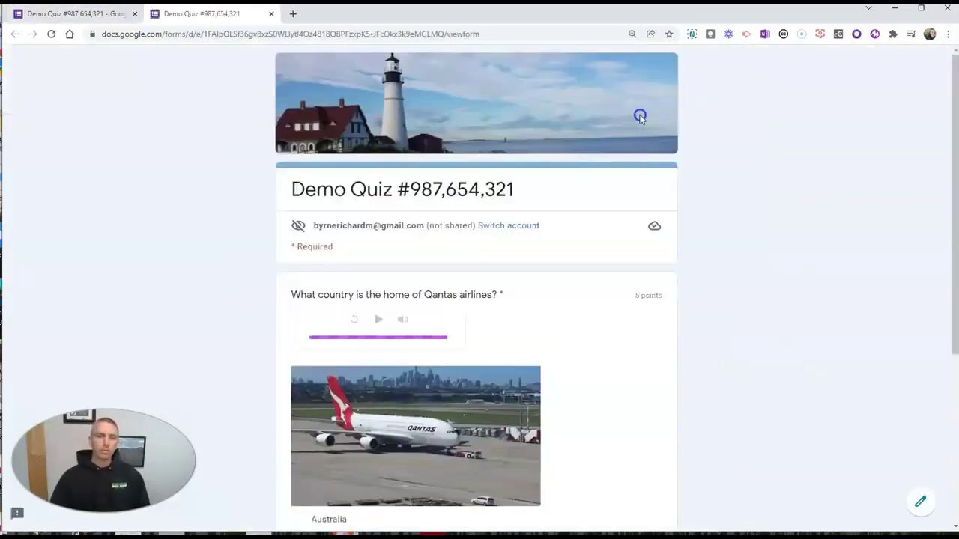
{"action": "scroll", "coordinate": [247, 265], "scroll_direction": "down", "scroll_amount": 3}
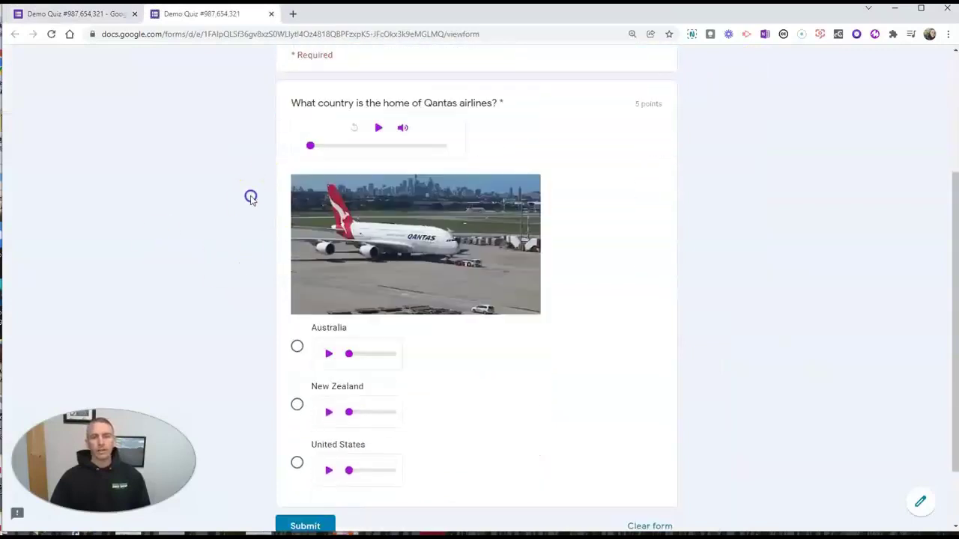
{"action": "scroll", "coordinate": [251, 198], "scroll_direction": "down", "scroll_amount": 1}
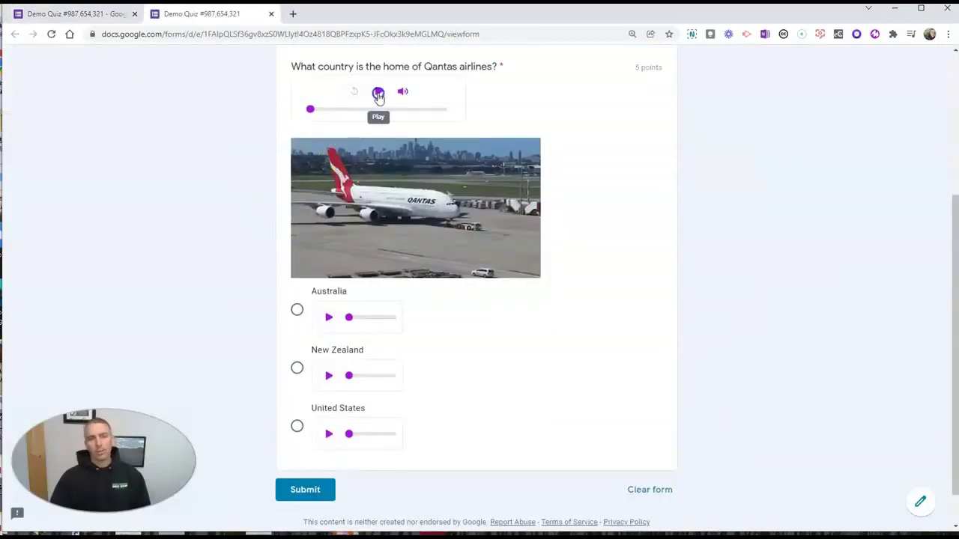
{"action": "left_click", "coordinate": [378, 93]}
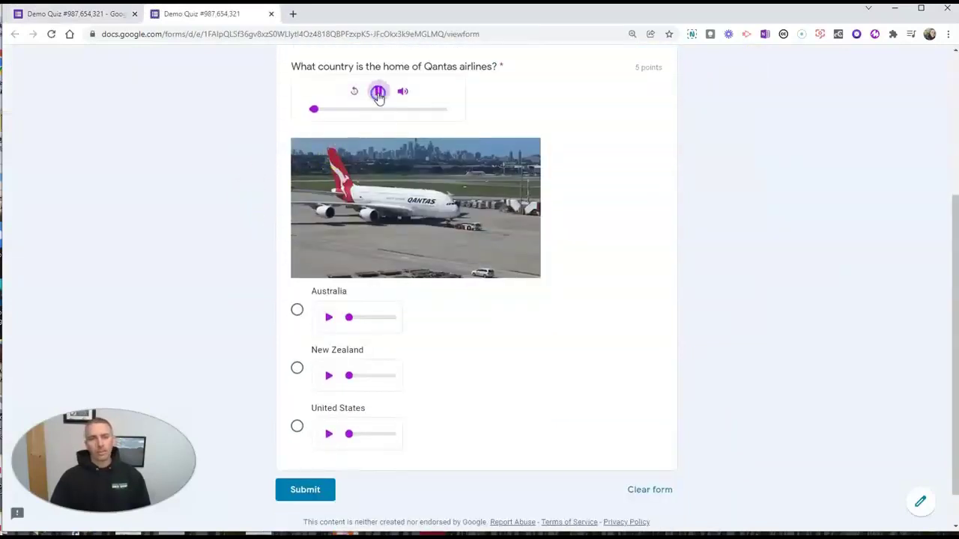
{"action": "left_click", "coordinate": [297, 310]}
{"action": "left_click", "coordinate": [307, 488]}
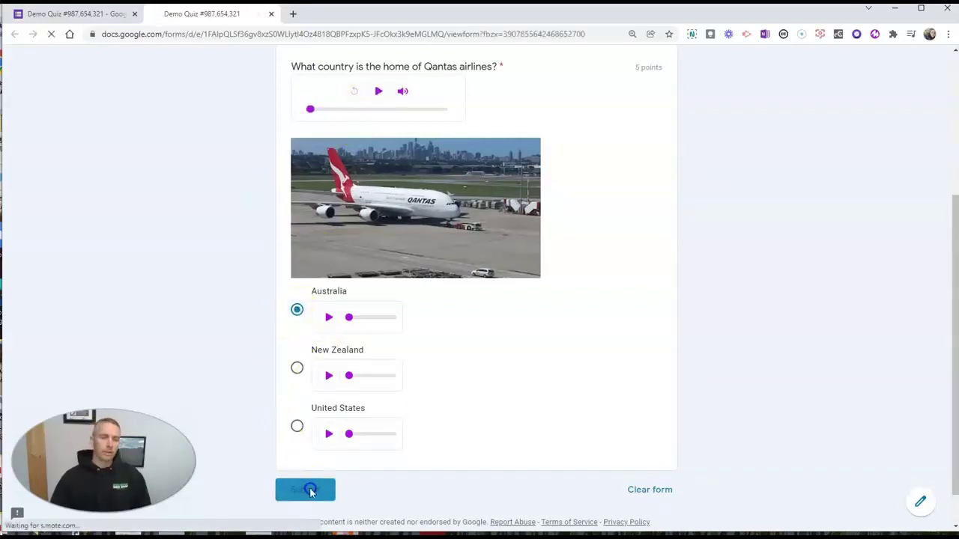
View the score of the submitted quiz and play the feedback voice note.
{"action": "left_click", "coordinate": [340, 260]}
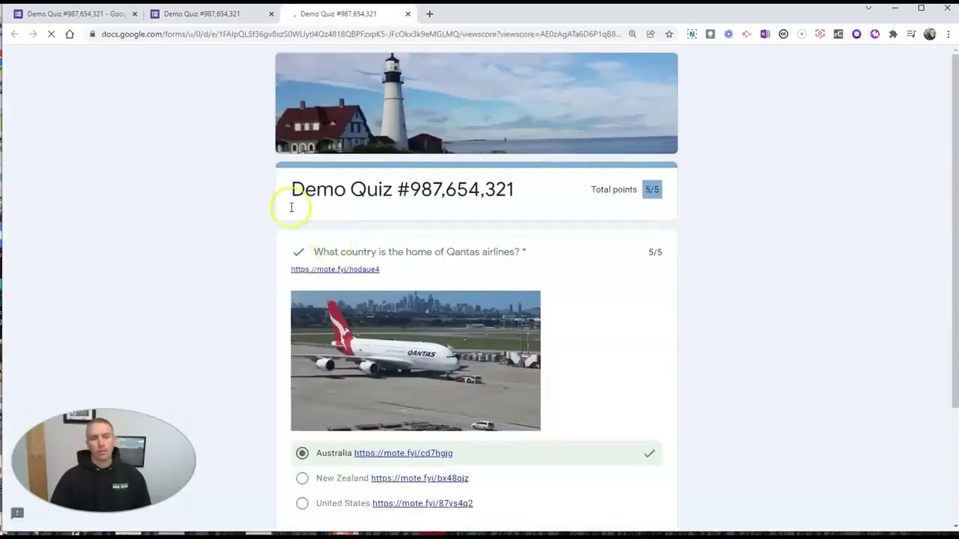
{"action": "scroll", "coordinate": [236, 256], "scroll_direction": "down", "scroll_amount": 4}
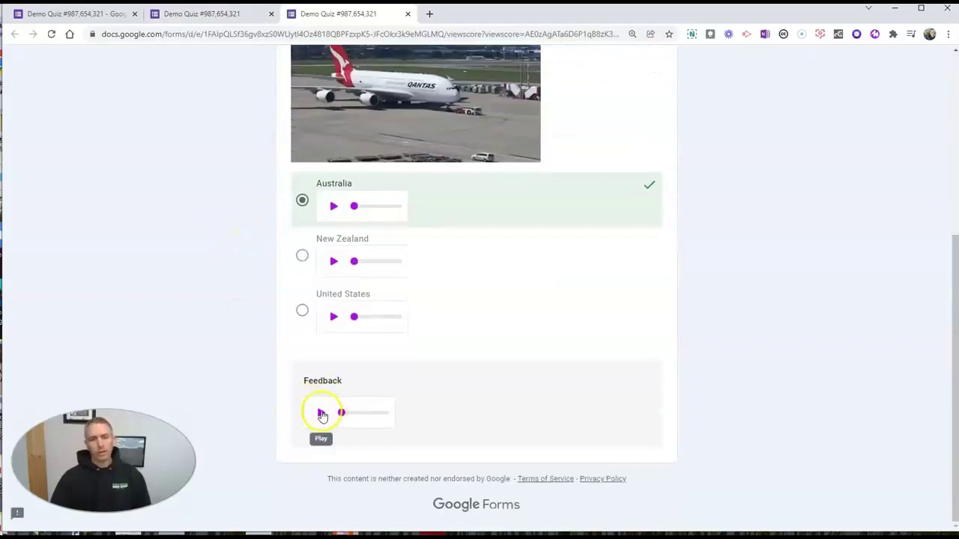
{"action": "left_click", "coordinate": [321, 414]}
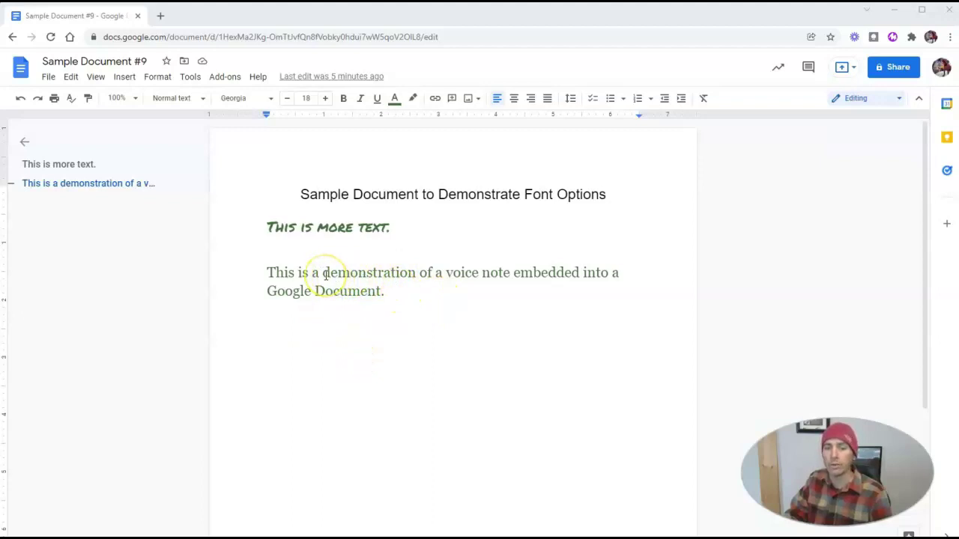
In the Google Docs file Sample Document #9, record a Mote voice note and insert it on the words "demonstration of a voice note".
{"action": "left_click_drag", "start_coordinate": [323, 274], "coordinate": [508, 280]}
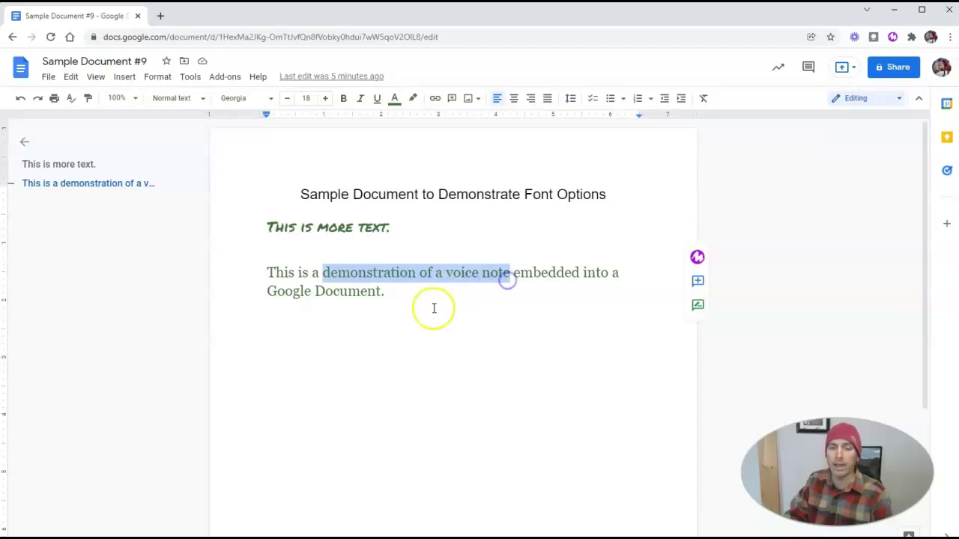
{"action": "left_click", "coordinate": [698, 258]}
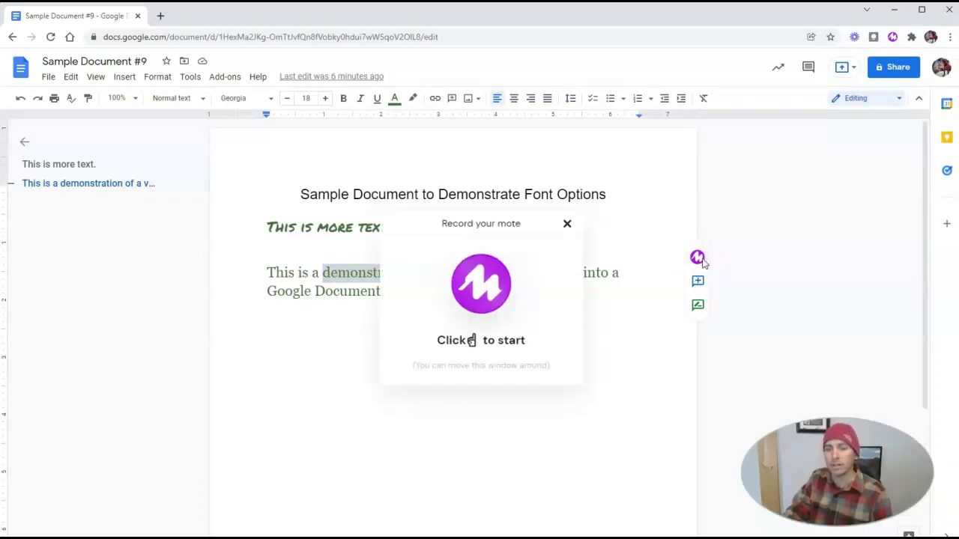
{"action": "left_click", "coordinate": [485, 284]}
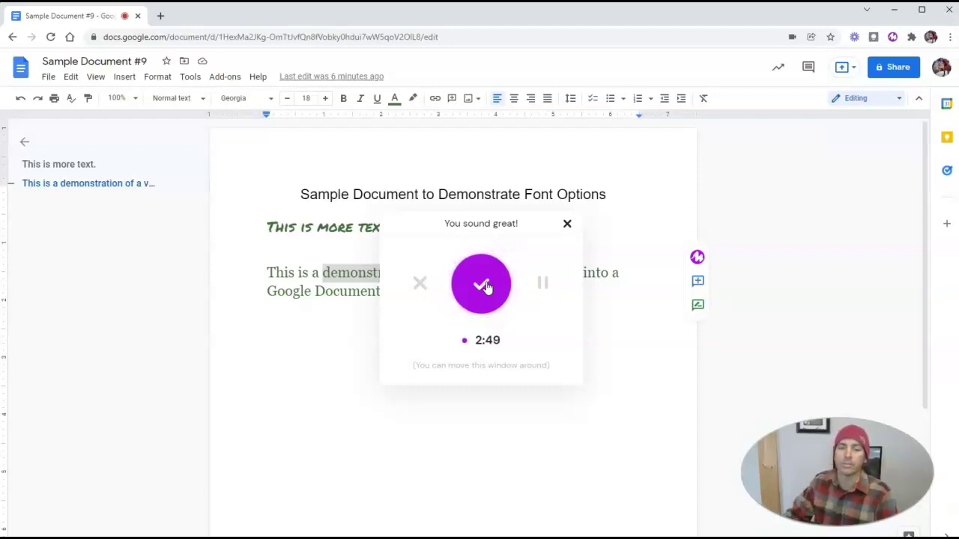
{"action": "left_click", "coordinate": [485, 284]}
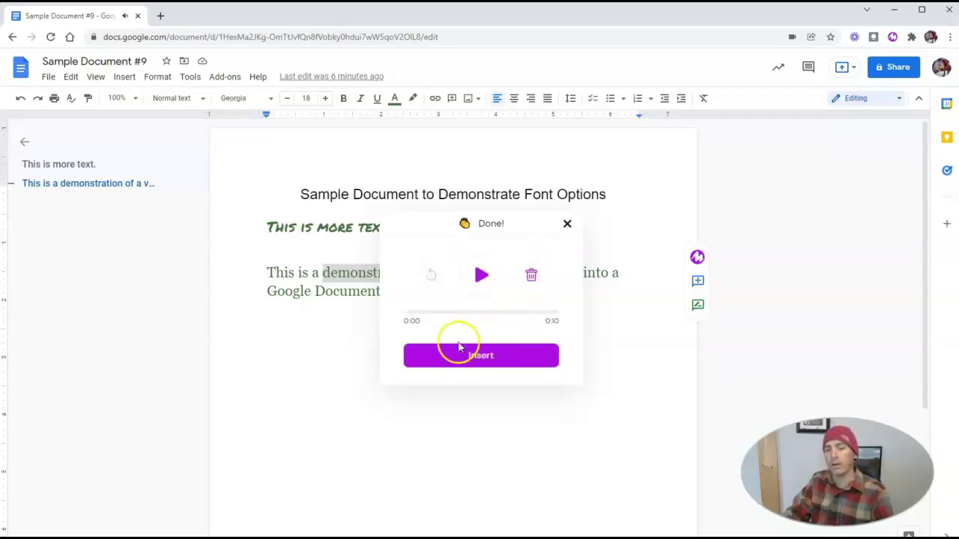
{"action": "left_click", "coordinate": [493, 361]}
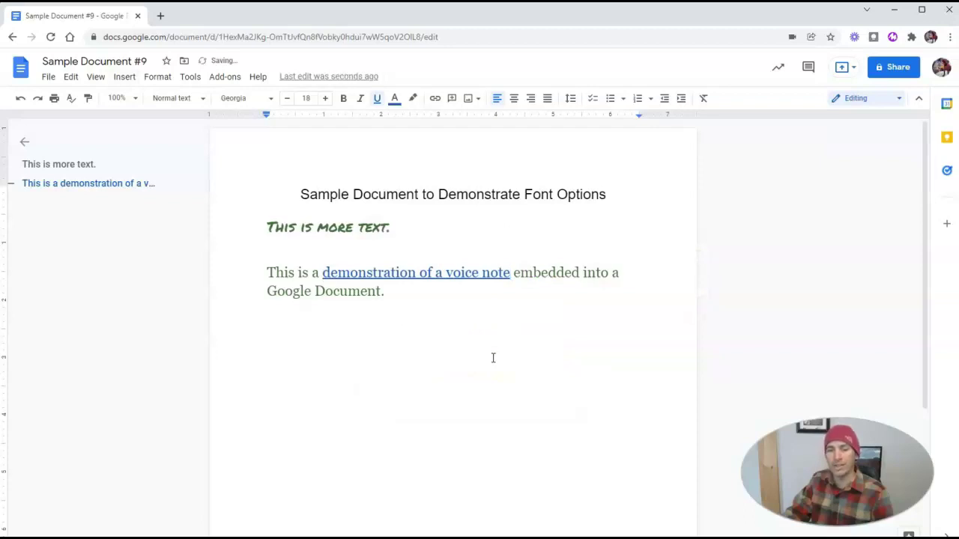
Play part of the voice note linked to "demonstration of a voice note", pause it, and close its player.
{"action": "left_click", "coordinate": [451, 281]}
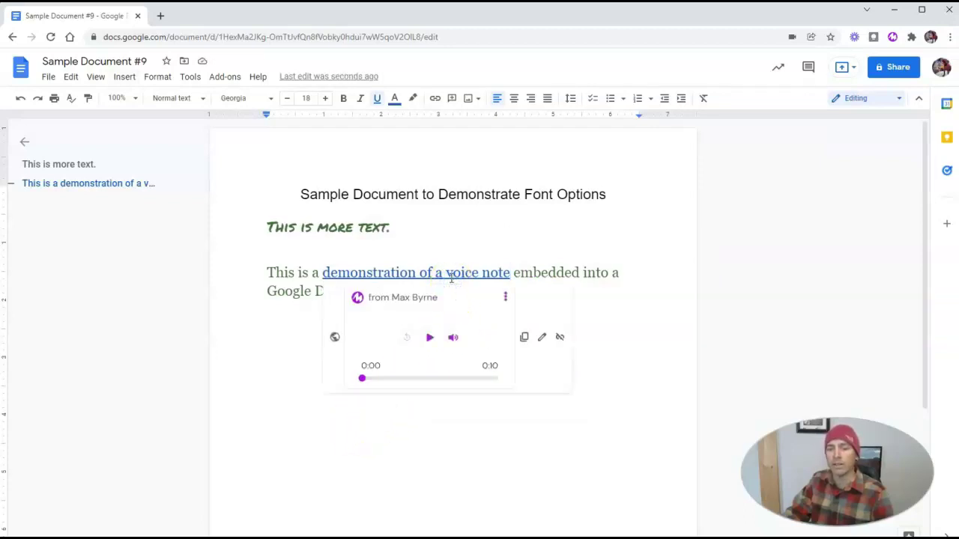
{"action": "left_click", "coordinate": [431, 340]}
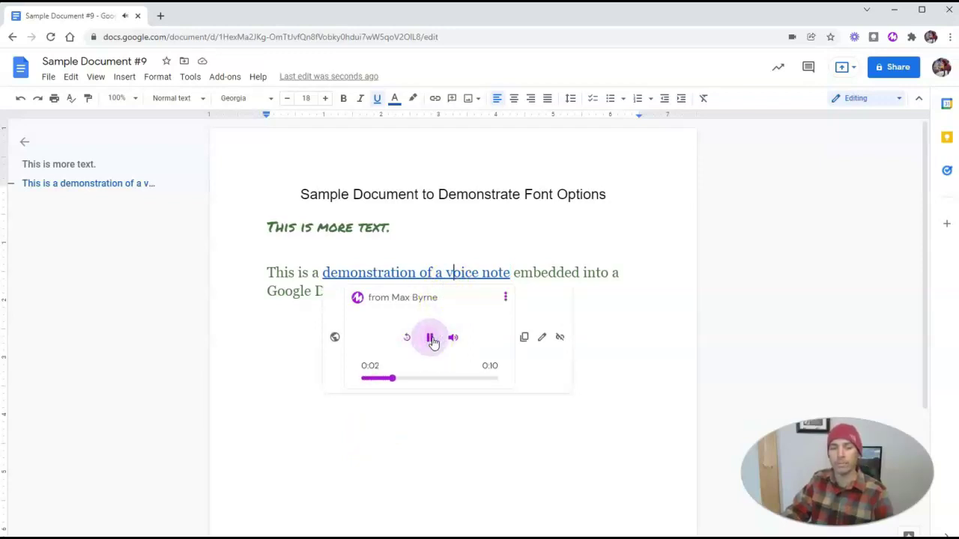
{"action": "left_click", "coordinate": [432, 341]}
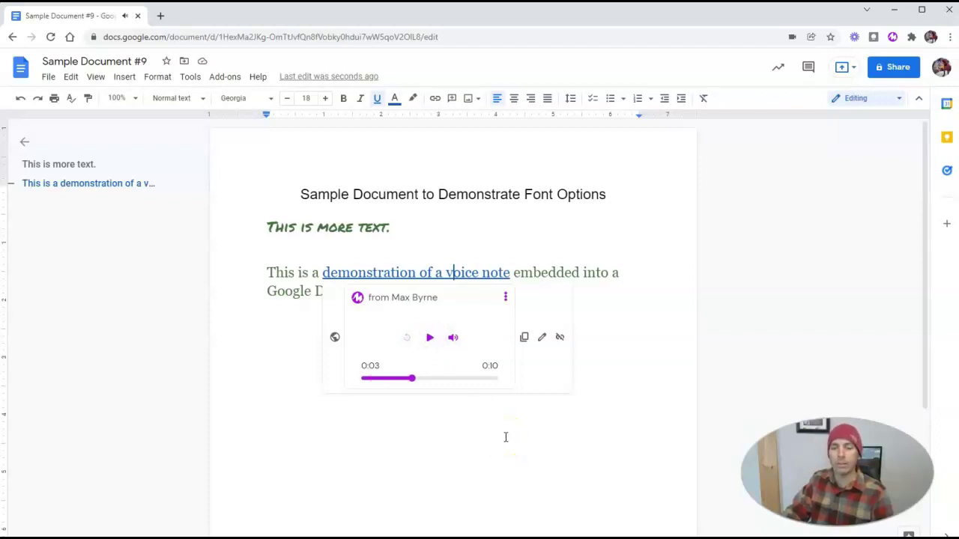
{"action": "left_click", "coordinate": [505, 437]}
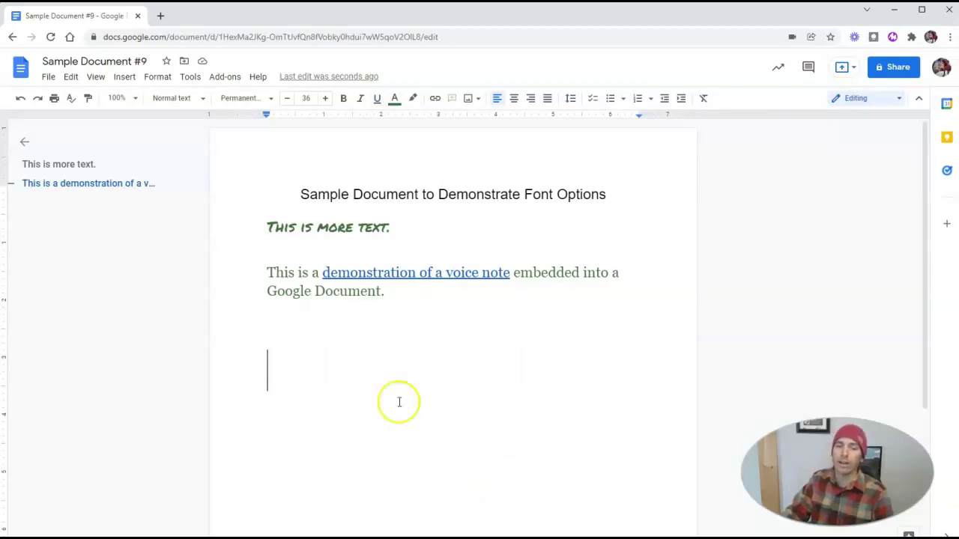
Comment on the words "more text" with a recorded Mote voice note and play the note from the posted comment.
{"action": "left_click", "coordinate": [318, 227]}
{"action": "left_click_drag", "start_coordinate": [318, 227], "coordinate": [389, 227]}
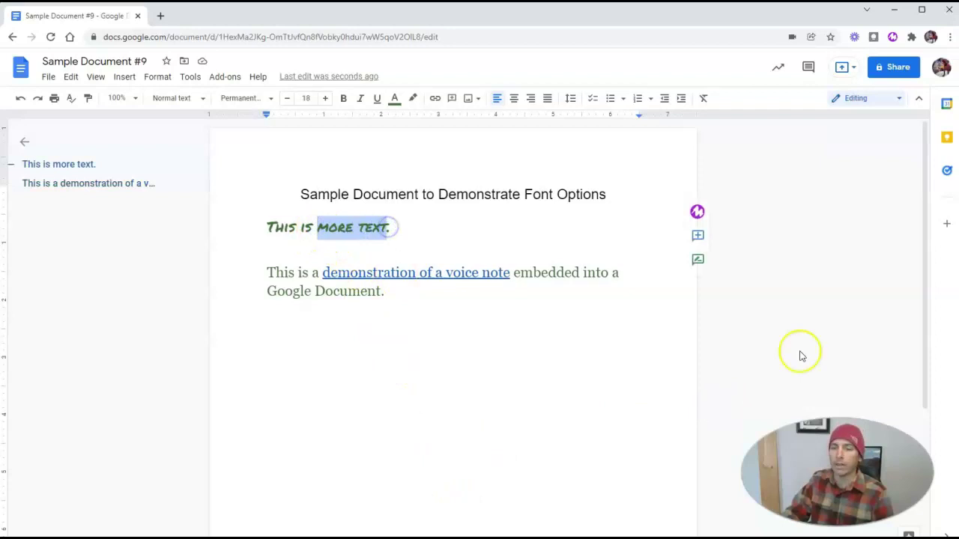
{"action": "left_click", "coordinate": [699, 239]}
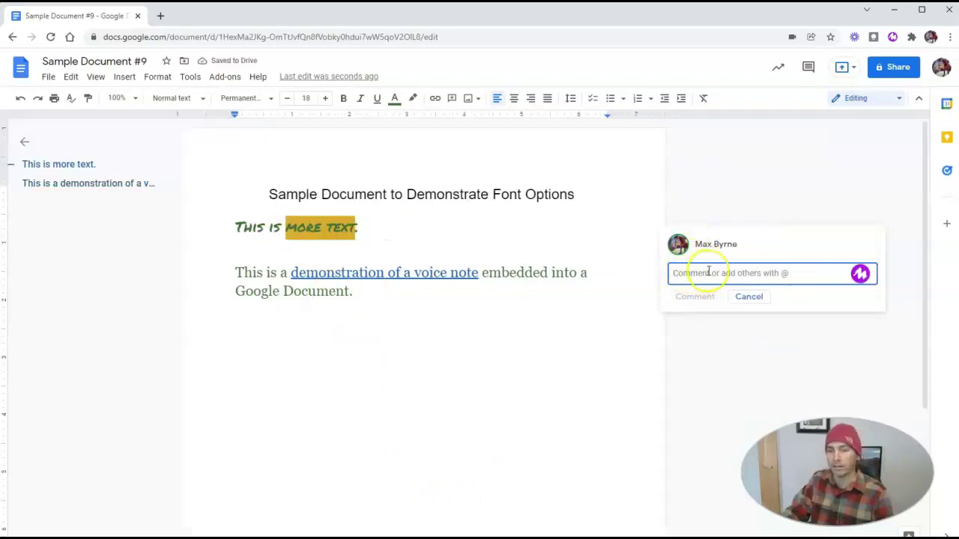
{"action": "left_click", "coordinate": [860, 275]}
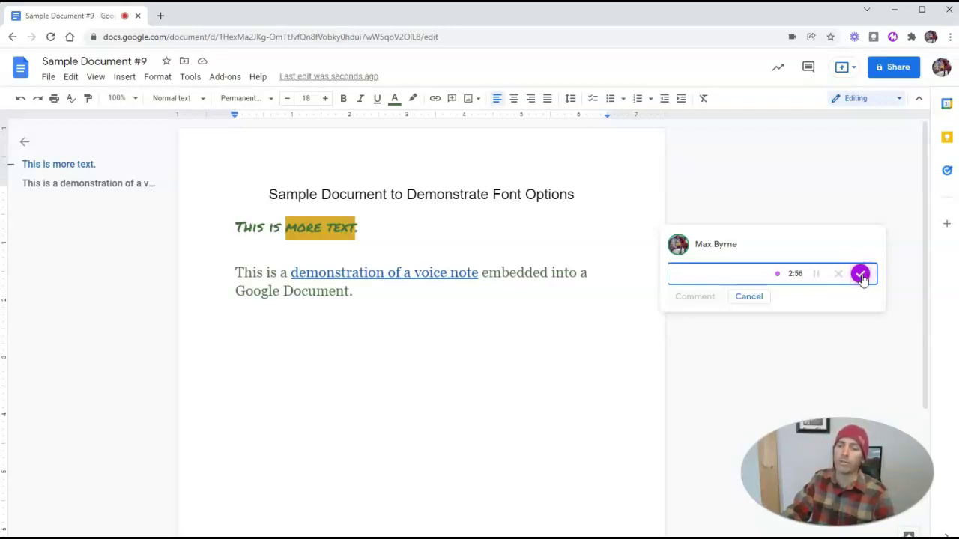
{"action": "left_click", "coordinate": [860, 275]}
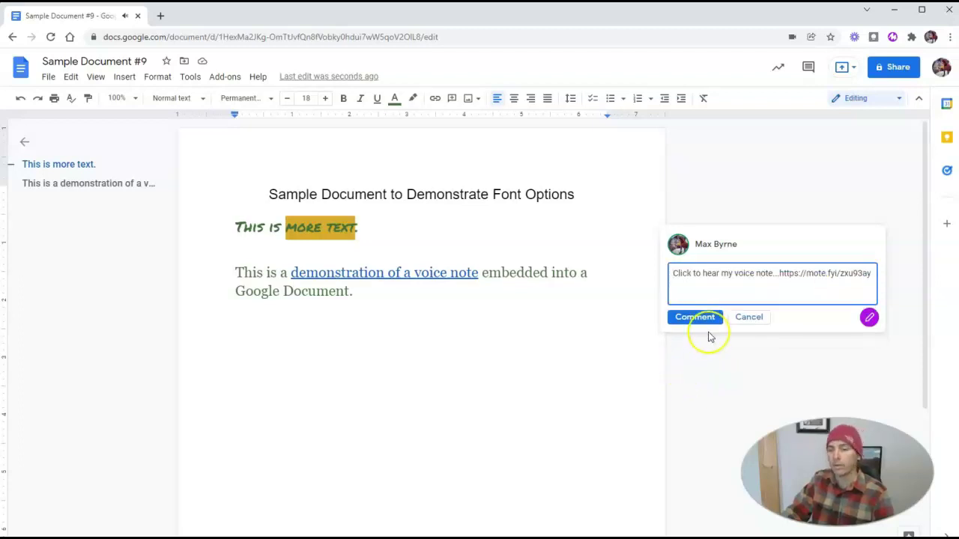
{"action": "left_click", "coordinate": [699, 326]}
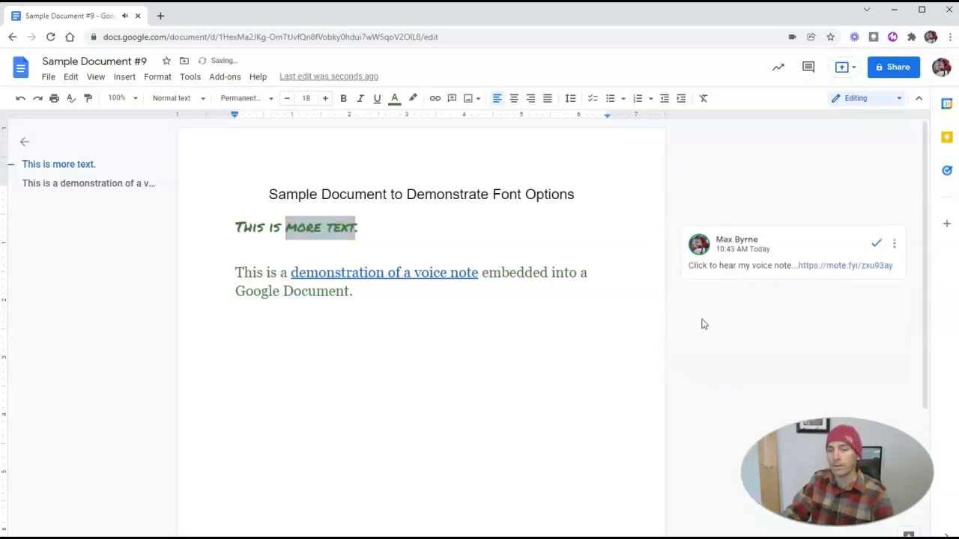
{"action": "left_click", "coordinate": [799, 313]}
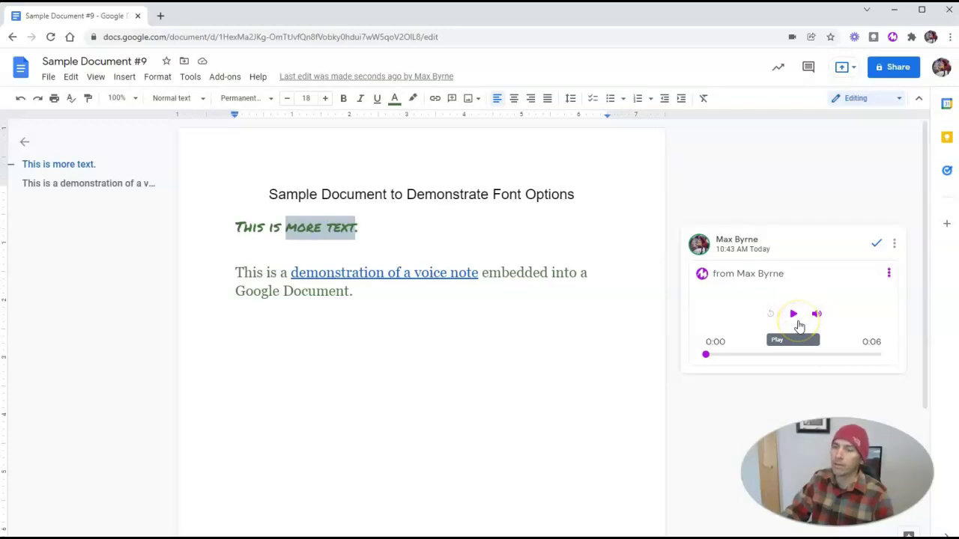
{"action": "left_click", "coordinate": [798, 324]}
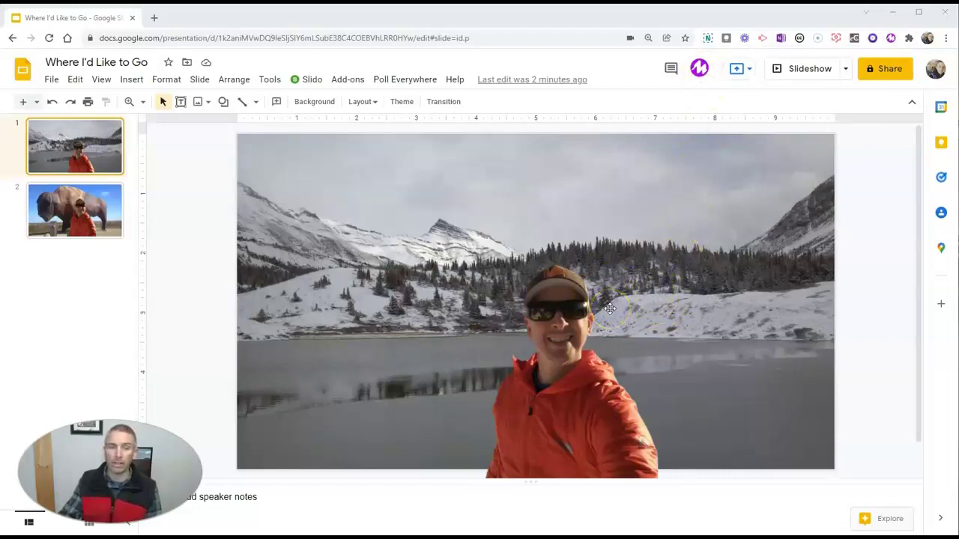
In the Google Slides presentation "Where I'd Like to Go", record a Mote voice note, preview part of it, and insert it on slide 1.
{"action": "left_click", "coordinate": [699, 70]}
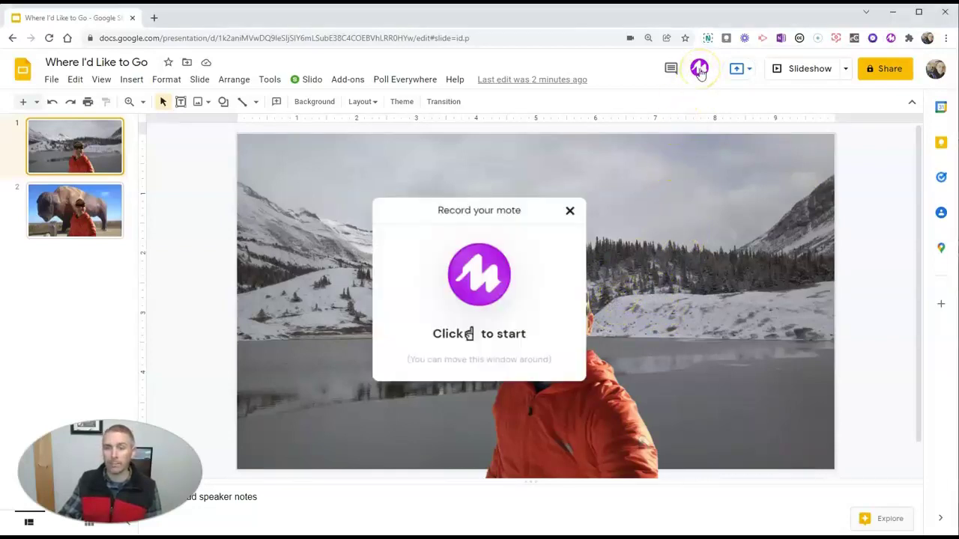
{"action": "left_click", "coordinate": [478, 280]}
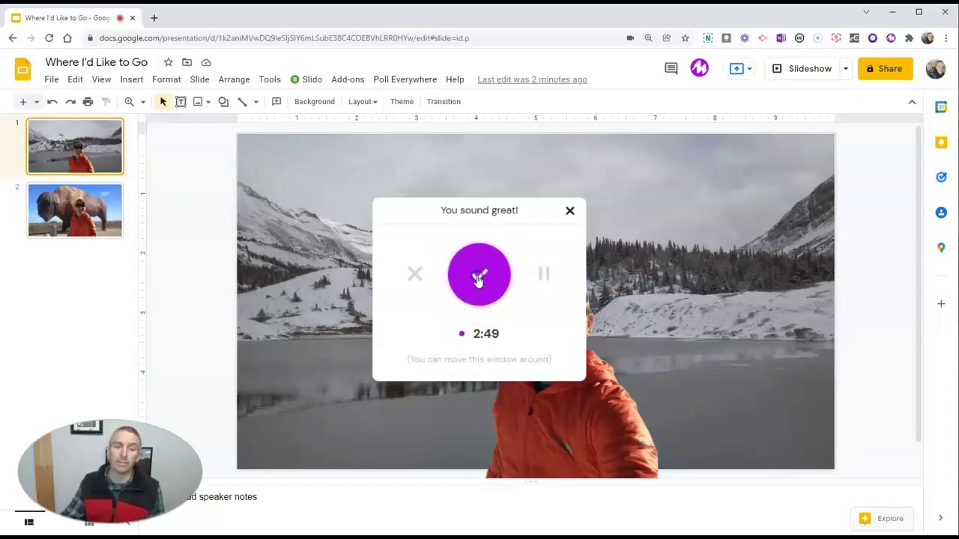
{"action": "left_click", "coordinate": [479, 277]}
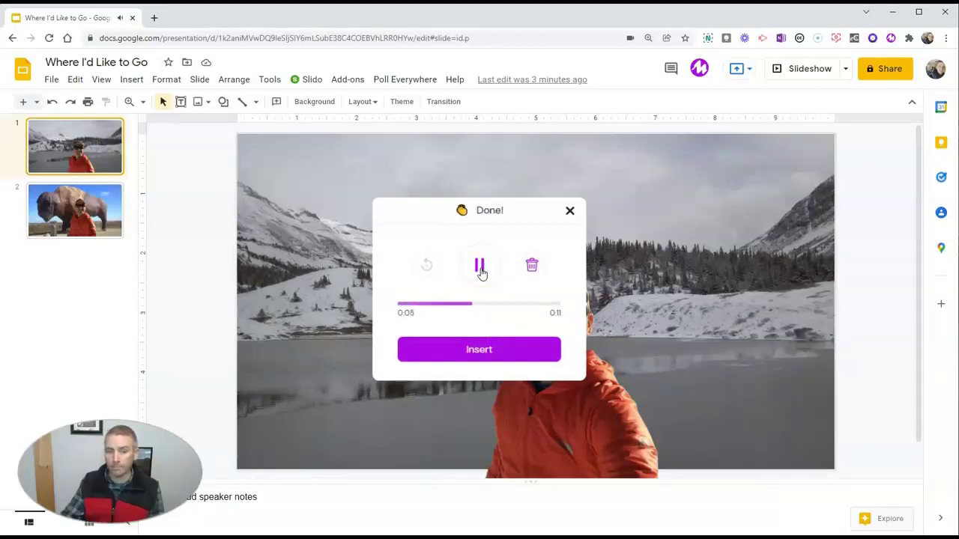
{"action": "left_click", "coordinate": [480, 270]}
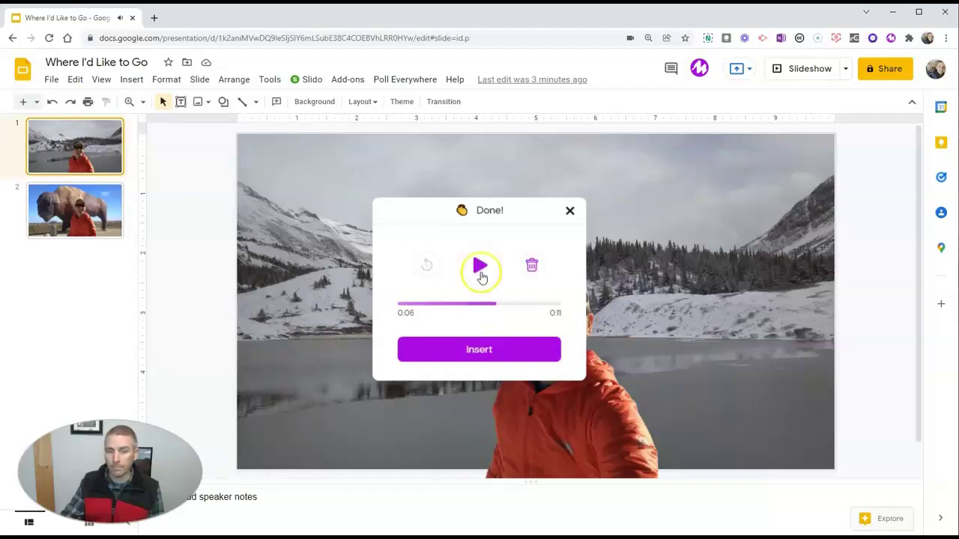
{"action": "left_click", "coordinate": [481, 349]}
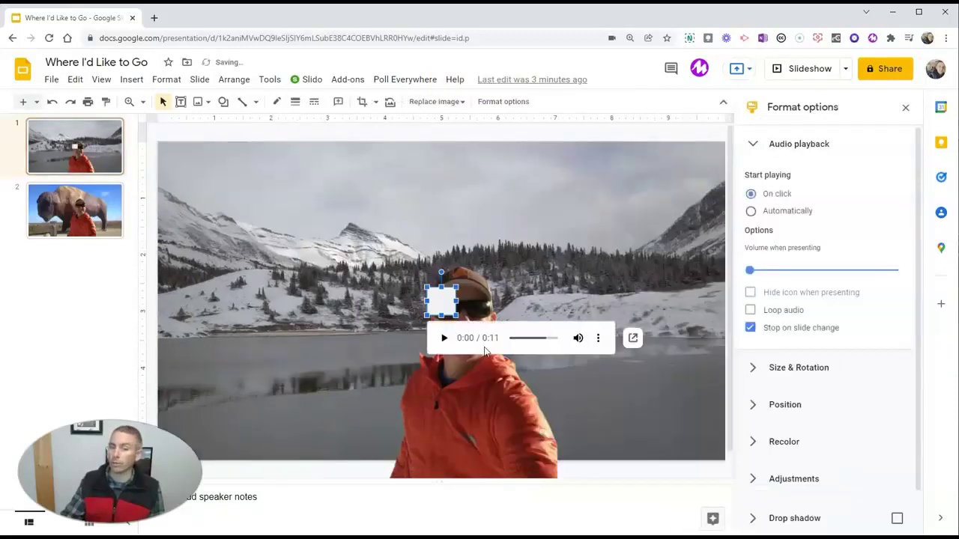
Move slide 1's voice note icon to the slide's lower-right corner, set it to play automatically, and hide the icon when presenting.
{"action": "left_click", "coordinate": [457, 312]}
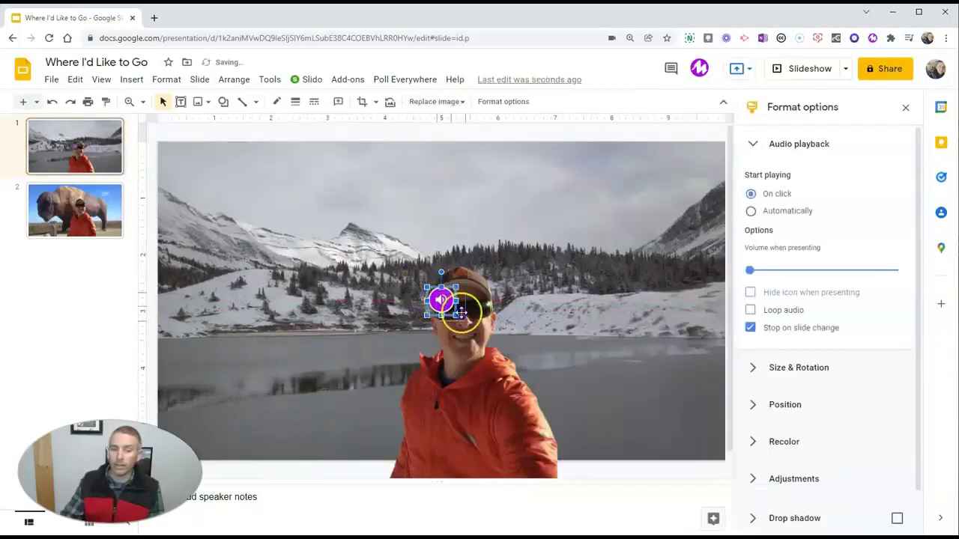
{"action": "left_click_drag", "start_coordinate": [678, 429], "coordinate": [690, 433]}
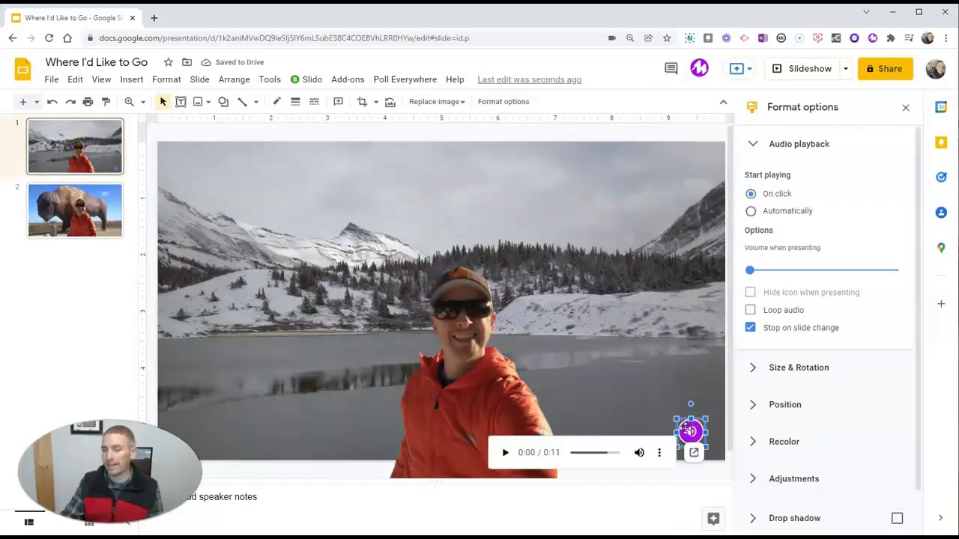
{"action": "left_click", "coordinate": [751, 213]}
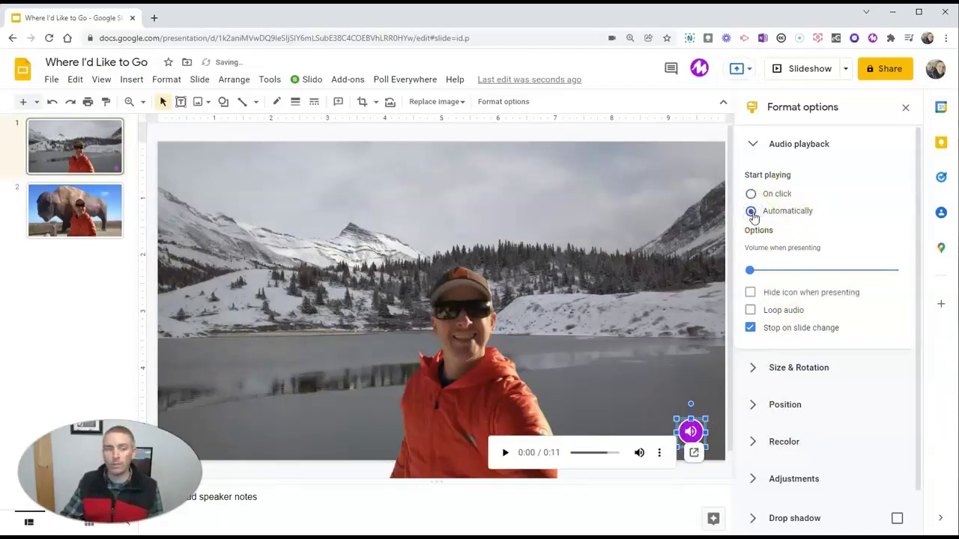
{"action": "left_click", "coordinate": [751, 293]}
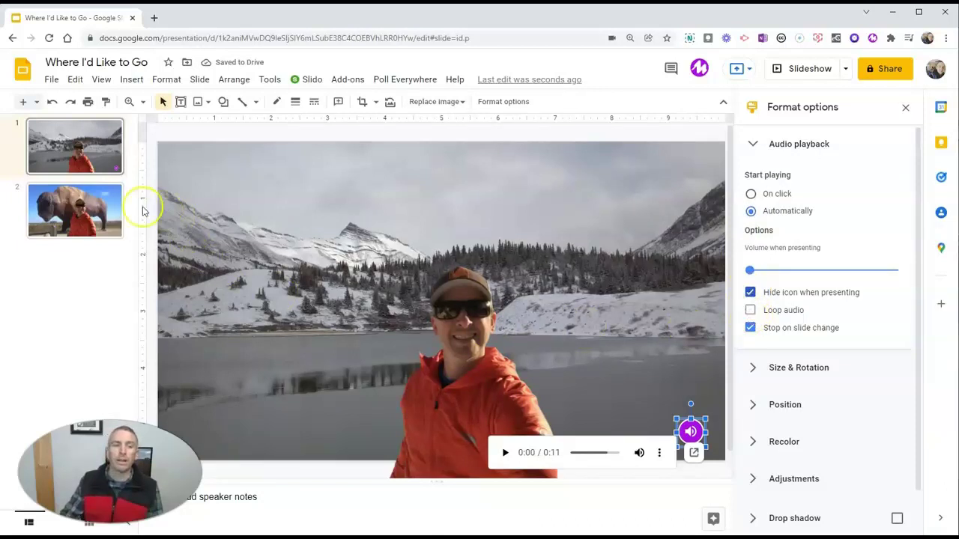
Record a Mote voice note for slide 2, the bison photo, and insert it on the slide.
{"action": "left_click", "coordinate": [84, 212]}
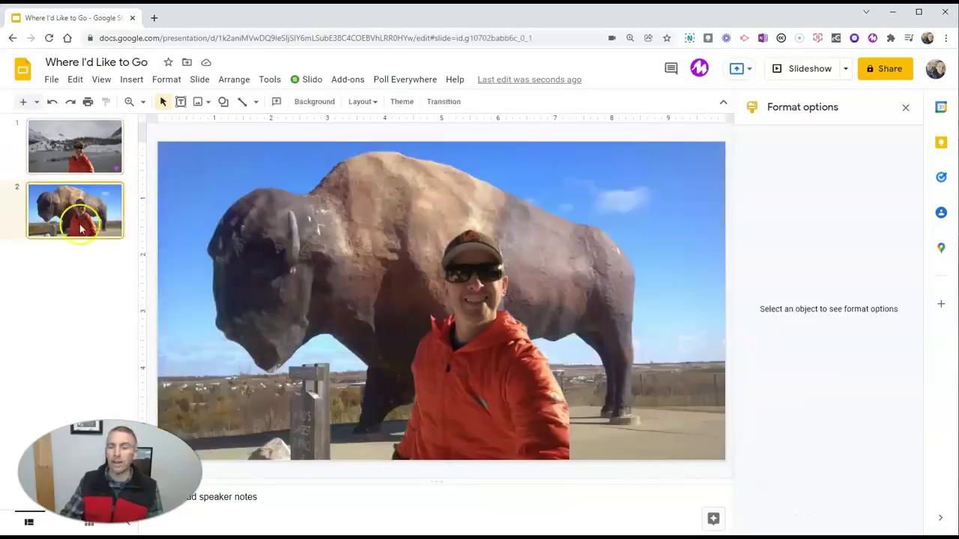
{"action": "left_click", "coordinate": [699, 69]}
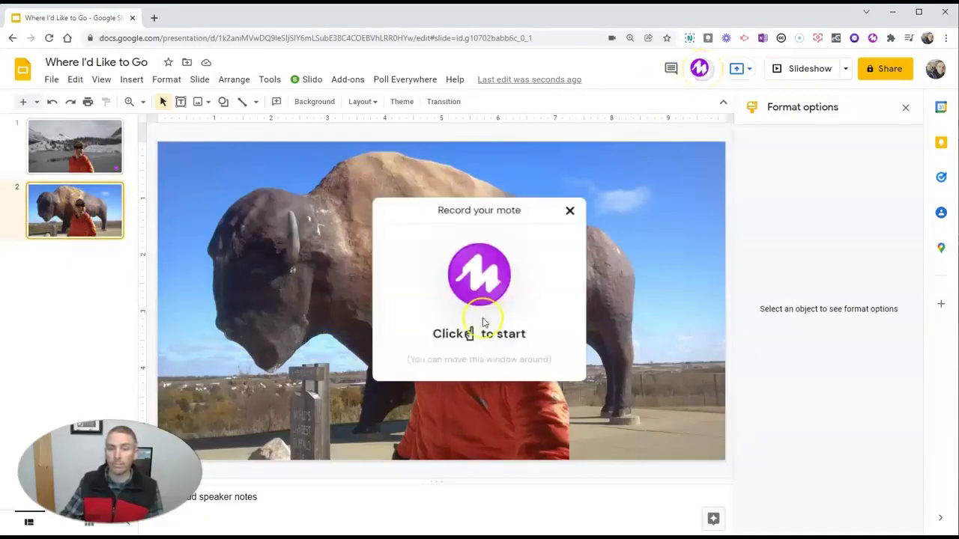
{"action": "left_click", "coordinate": [482, 291]}
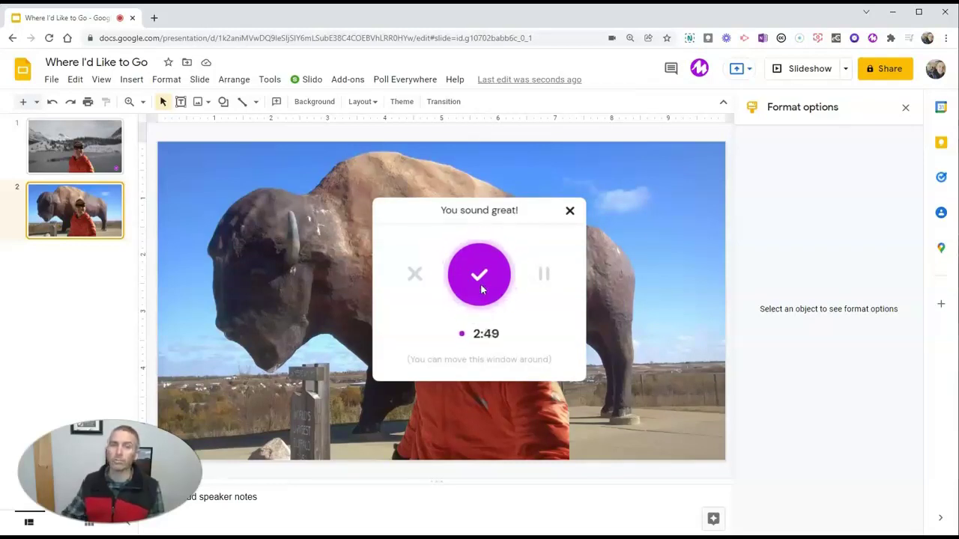
{"action": "left_click", "coordinate": [479, 274]}
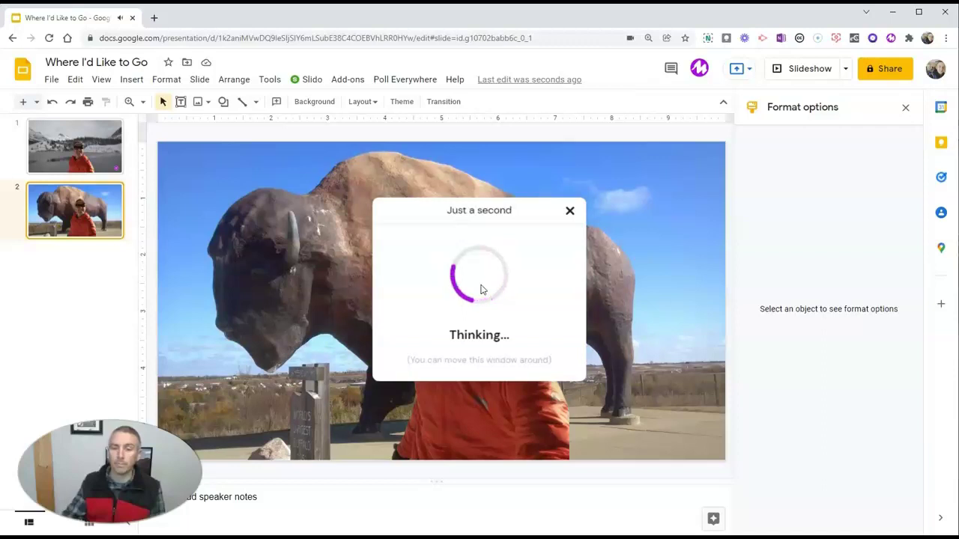
{"action": "left_click", "coordinate": [479, 271]}
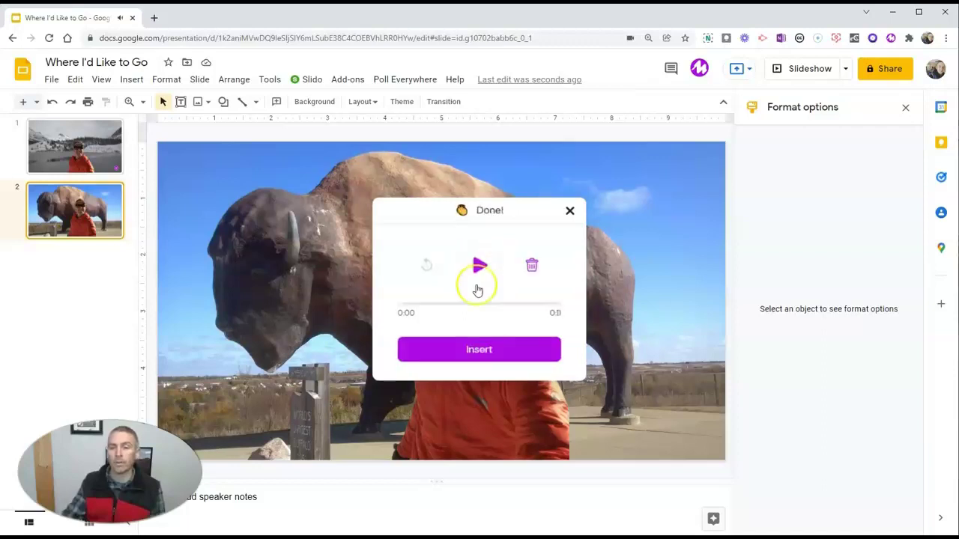
{"action": "left_click", "coordinate": [493, 350]}
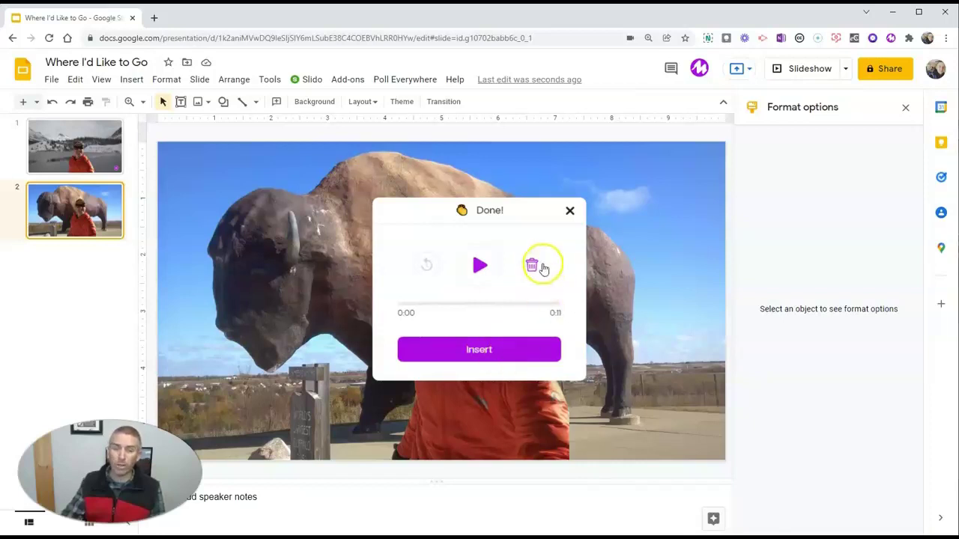
{"action": "left_click", "coordinate": [475, 352]}
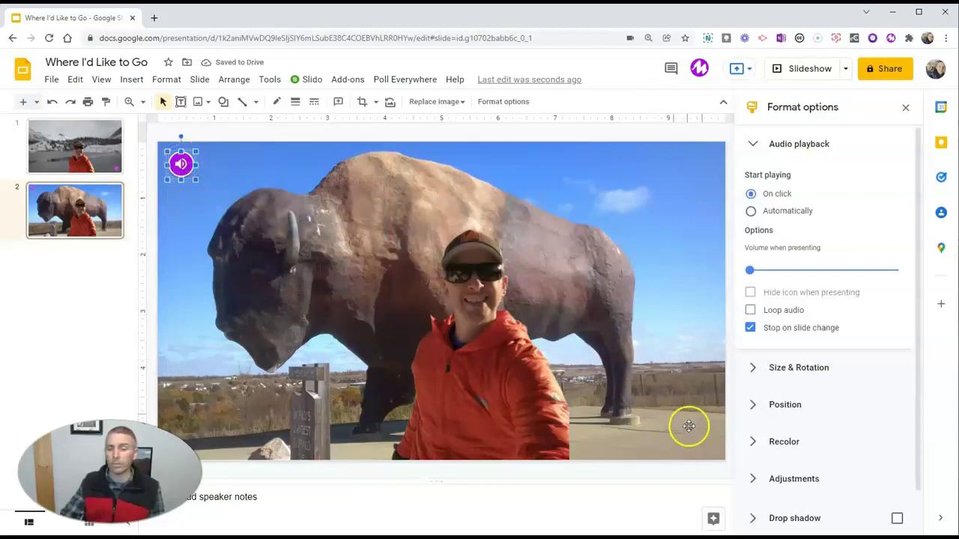
Place slide 2's voice note icon in the slide's lower-right corner, with automatic playback, icon hidden when presenting, and volume about halfway.
{"action": "left_click_drag", "start_coordinate": [689, 425], "coordinate": [687, 425]}
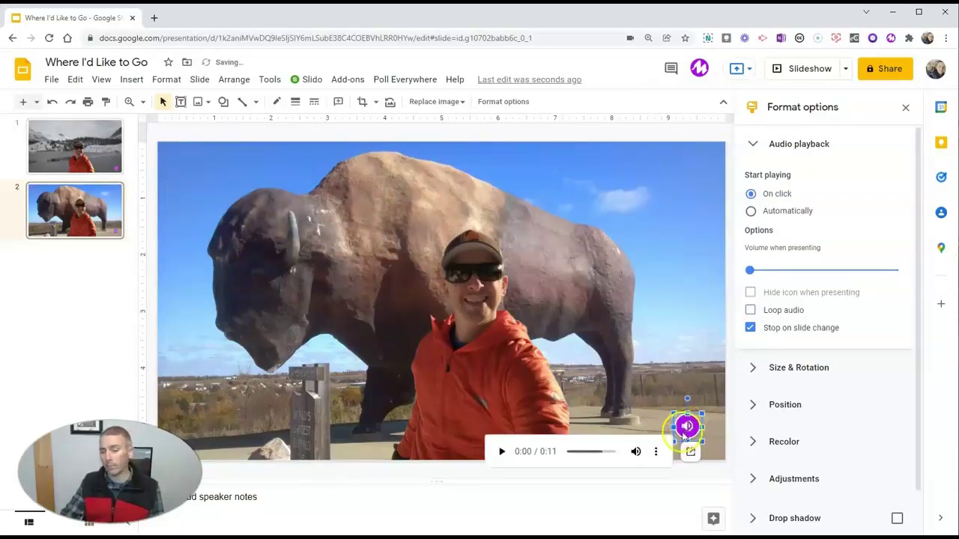
{"action": "left_click", "coordinate": [752, 212]}
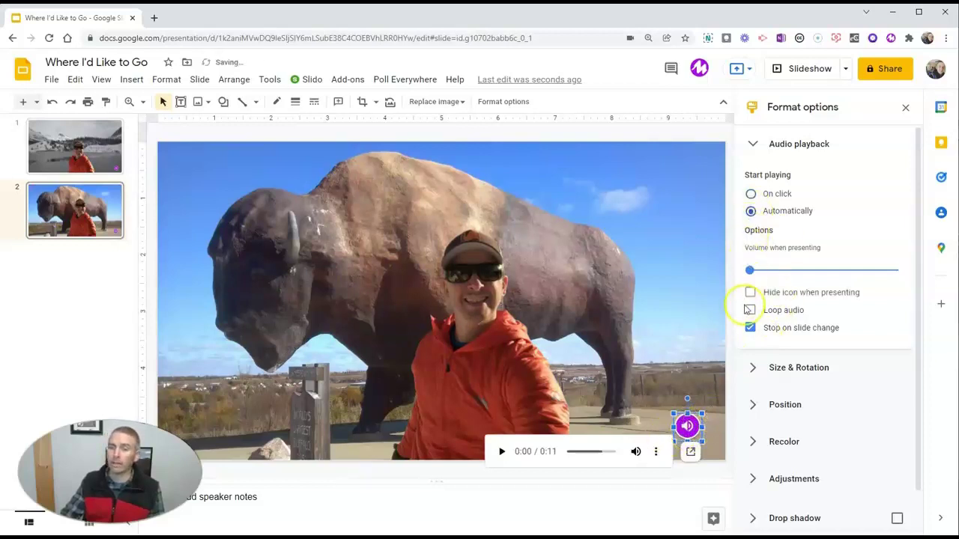
{"action": "left_click", "coordinate": [752, 292]}
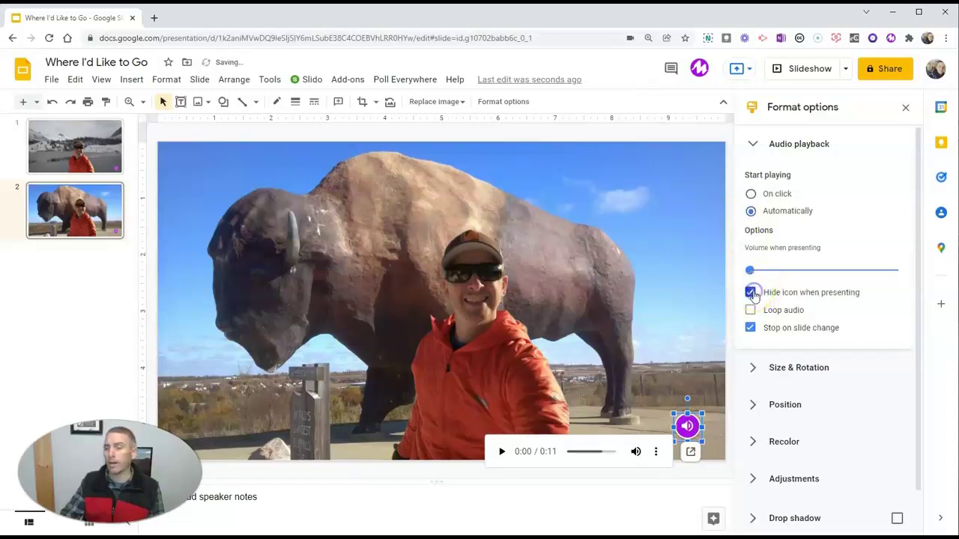
{"action": "left_click_drag", "start_coordinate": [750, 270], "coordinate": [824, 272]}
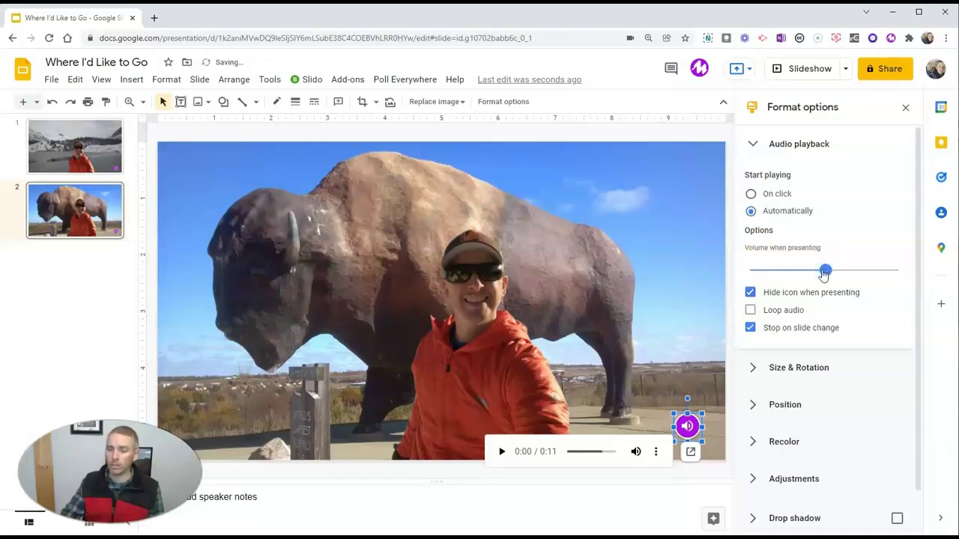
Set the presenting volume of slide 1's voice note to 36.
{"action": "left_click", "coordinate": [83, 149]}
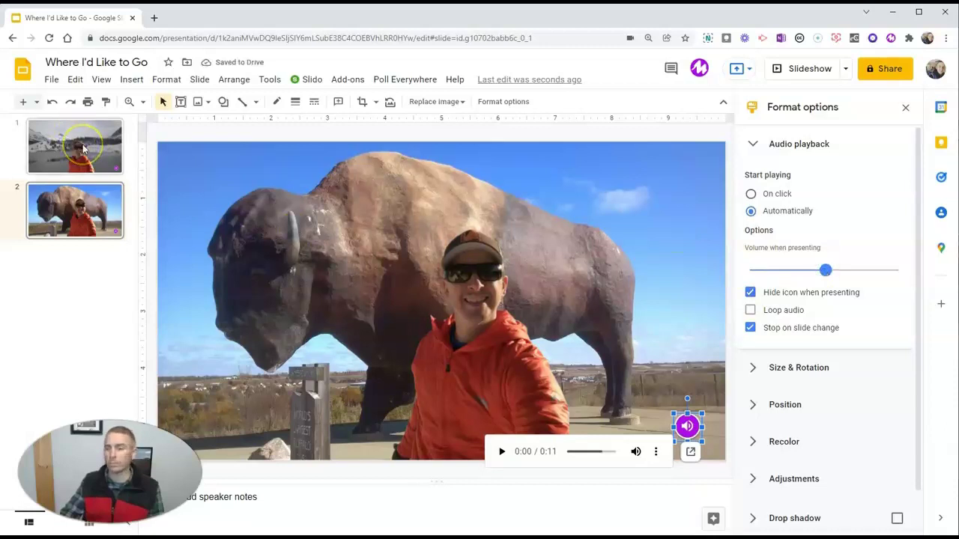
{"action": "mouse_move", "coordinate": [692, 432]}
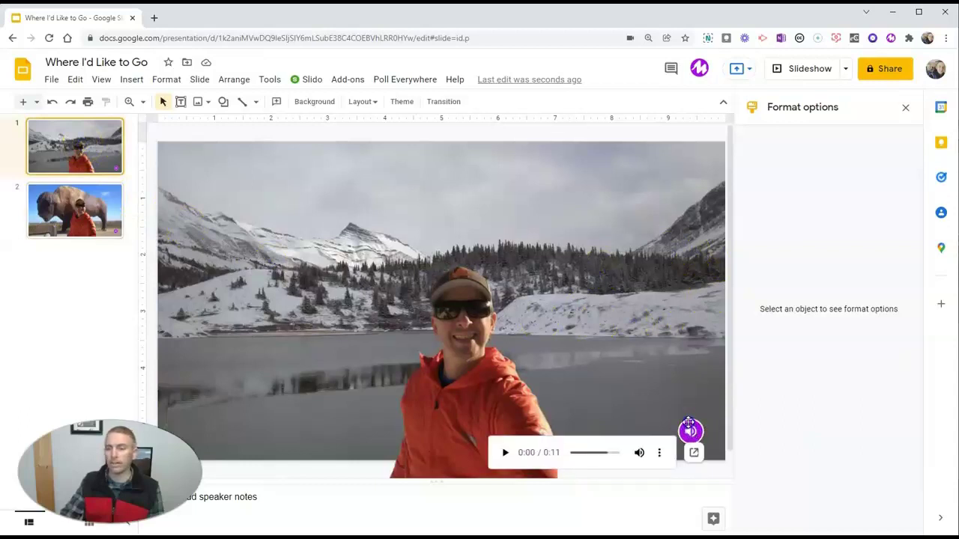
{"action": "left_click", "coordinate": [659, 453]}
{"action": "left_click", "coordinate": [691, 435]}
{"action": "left_click", "coordinate": [688, 426]}
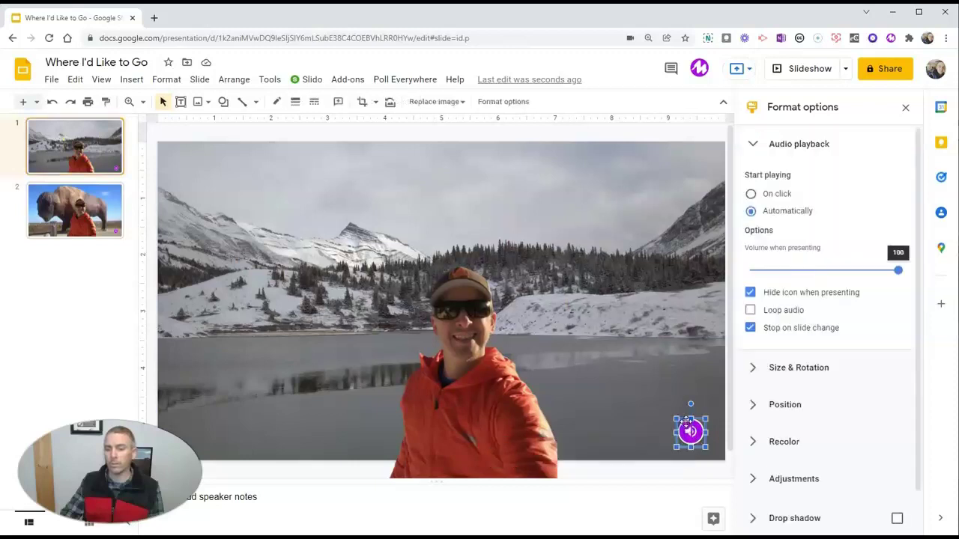
{"action": "left_click", "coordinate": [904, 274]}
{"action": "left_click_drag", "start_coordinate": [906, 277], "coordinate": [833, 279]}
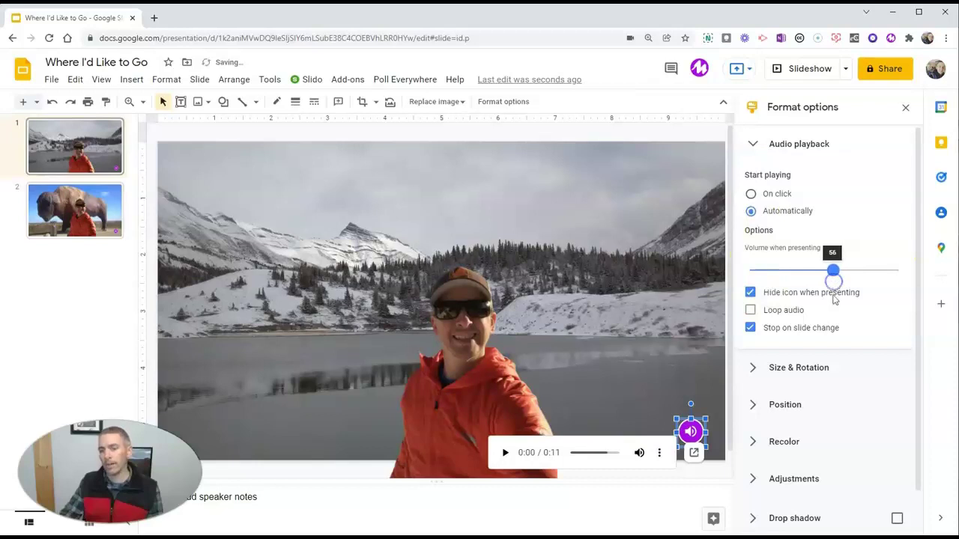
{"action": "left_click", "coordinate": [802, 270]}
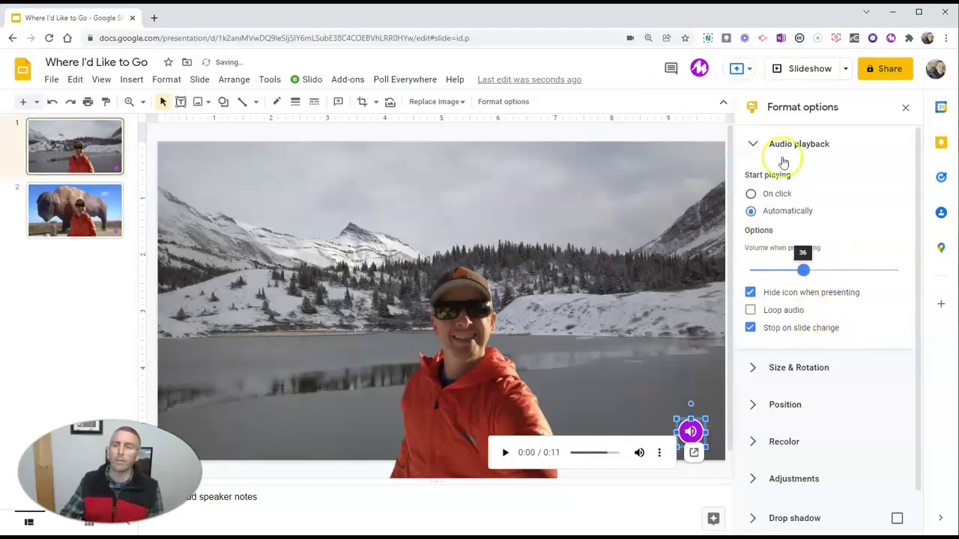
Present the slideshow from slide 1 through slide 2 to hear the automatic voice notes, and exit the presentation.
{"action": "left_click", "coordinate": [794, 69]}
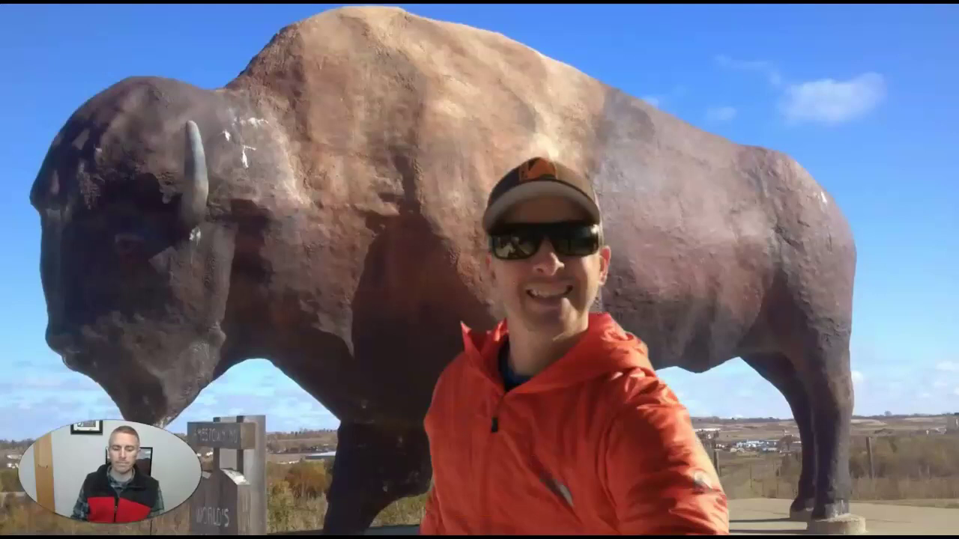
{"action": "key", "text": "Escape"}
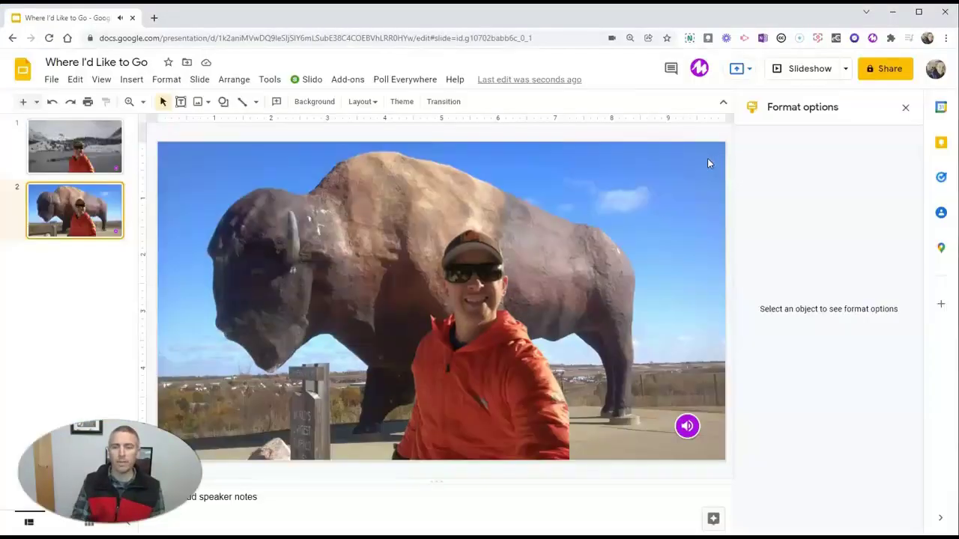
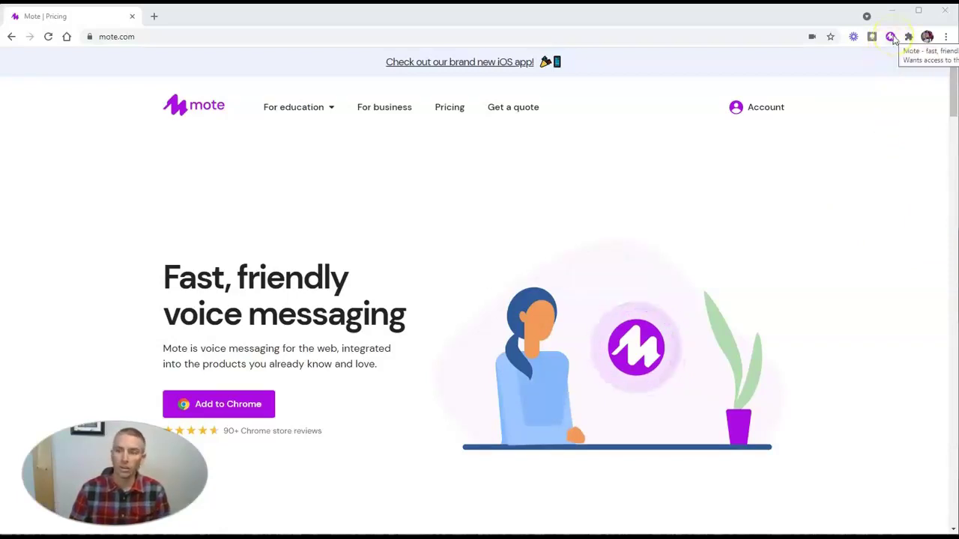
Record a standalone voice note with the Mote browser extension on the Mote website and finish the recording.
{"action": "left_click", "coordinate": [891, 38]}
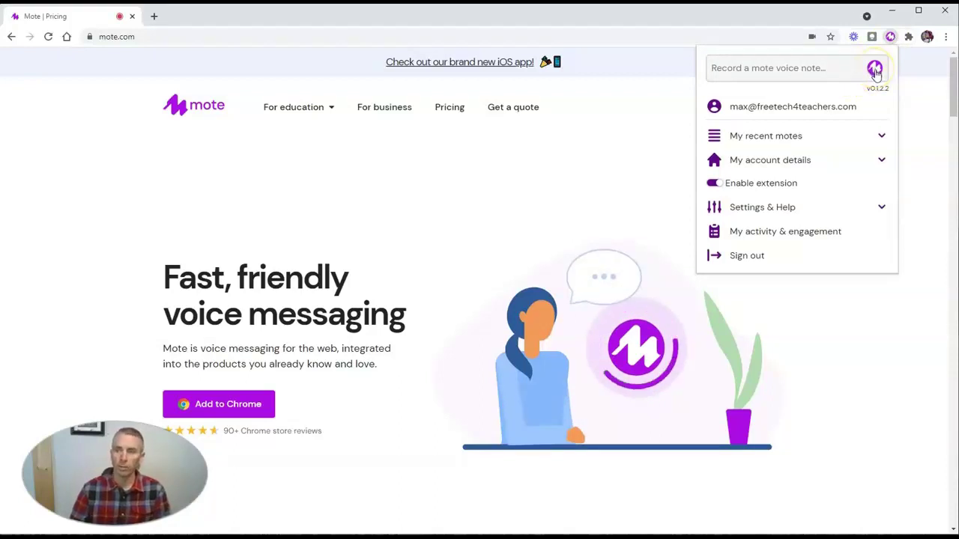
{"action": "left_click", "coordinate": [875, 69]}
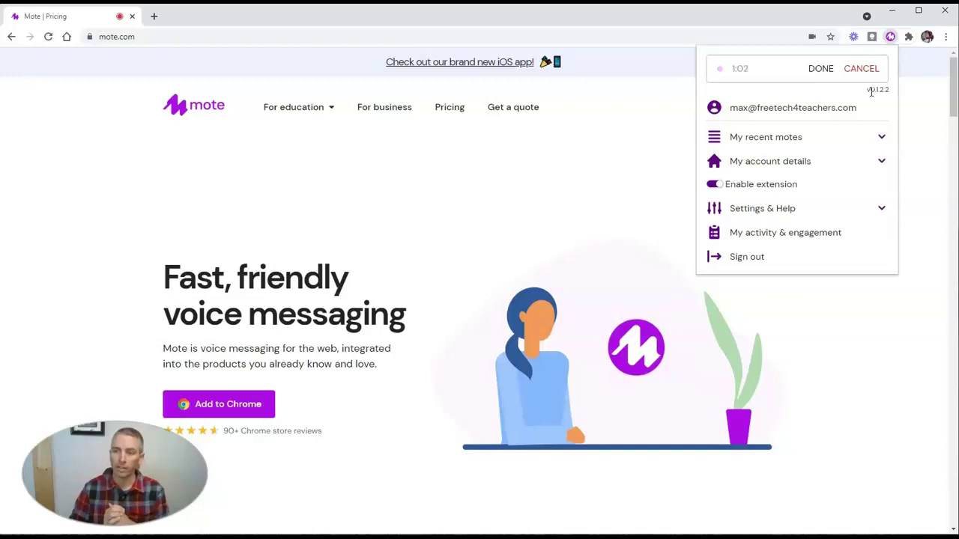
{"action": "left_click", "coordinate": [823, 73]}
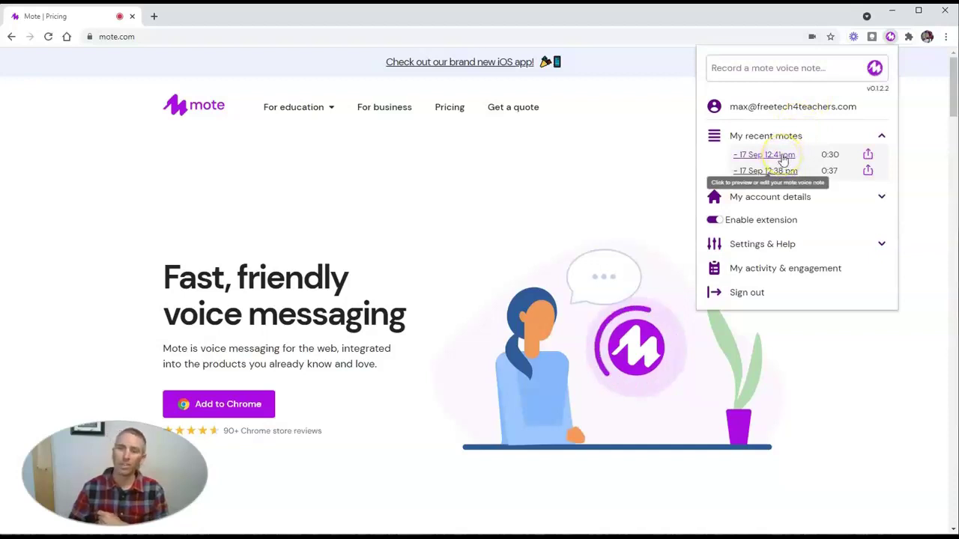
Share the most recent mote as a QR code, save the code as an image, and view the downloaded file.
{"action": "left_click", "coordinate": [868, 157]}
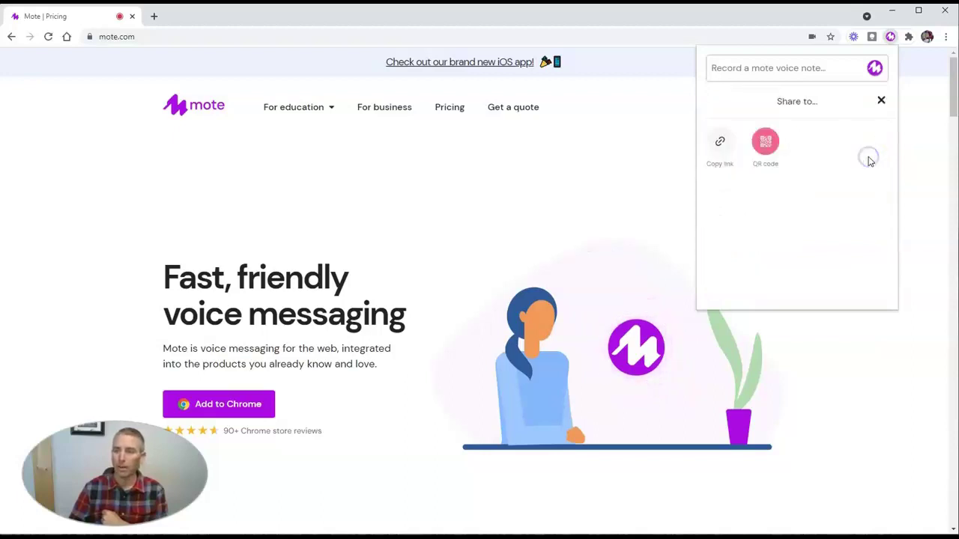
{"action": "left_click", "coordinate": [766, 144]}
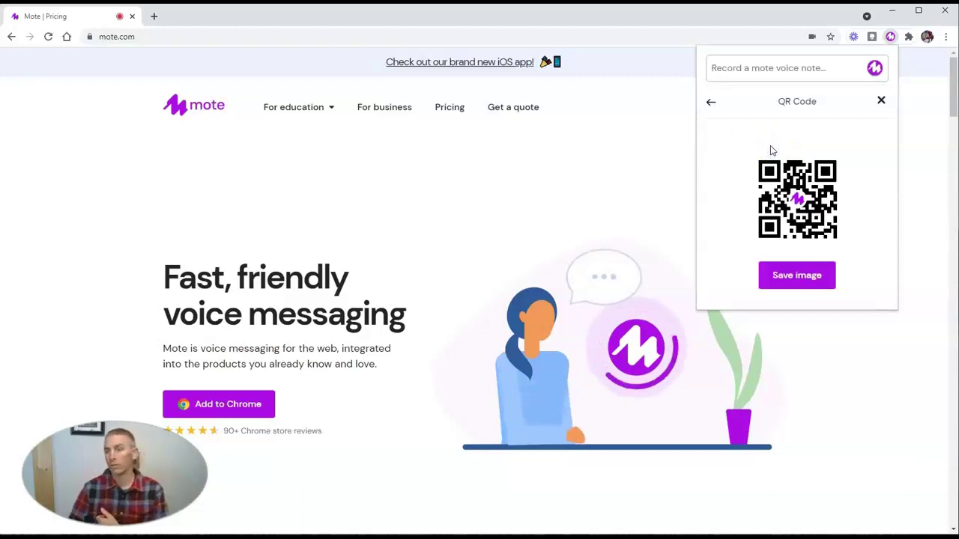
{"action": "left_click", "coordinate": [807, 283]}
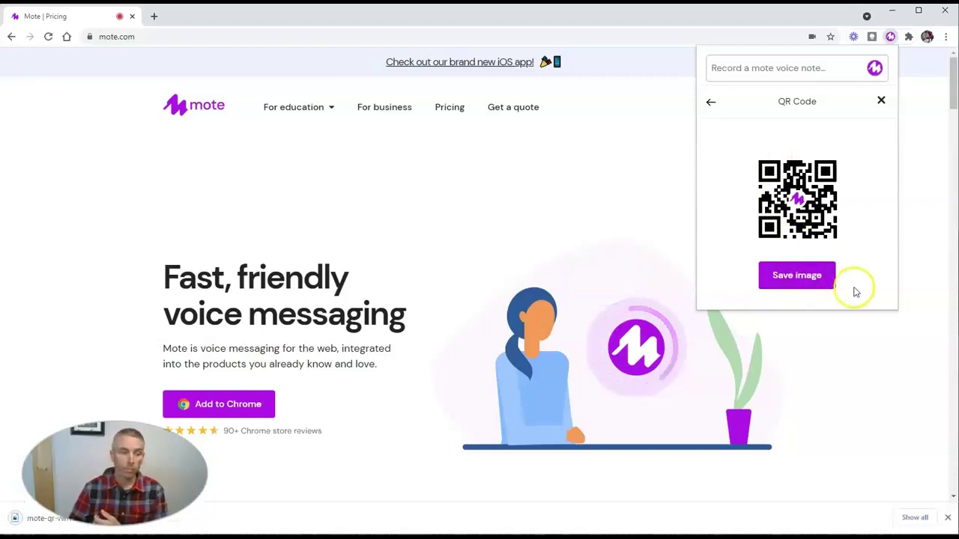
{"action": "left_click", "coordinate": [69, 518]}
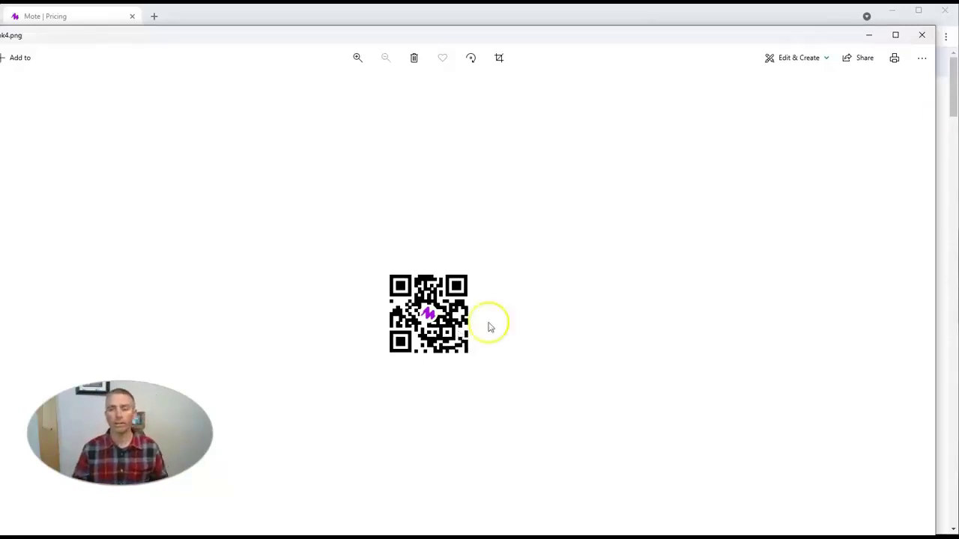
{"action": "left_click", "coordinate": [868, 35]}
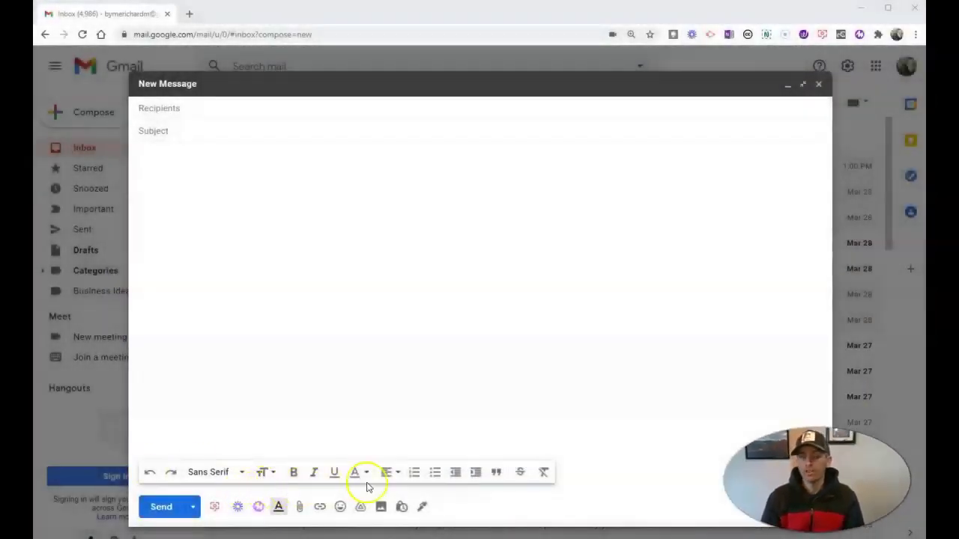
Address the new Gmail message to the contact and set its subject to "Listen to this one!".
{"action": "left_click", "coordinate": [259, 508]}
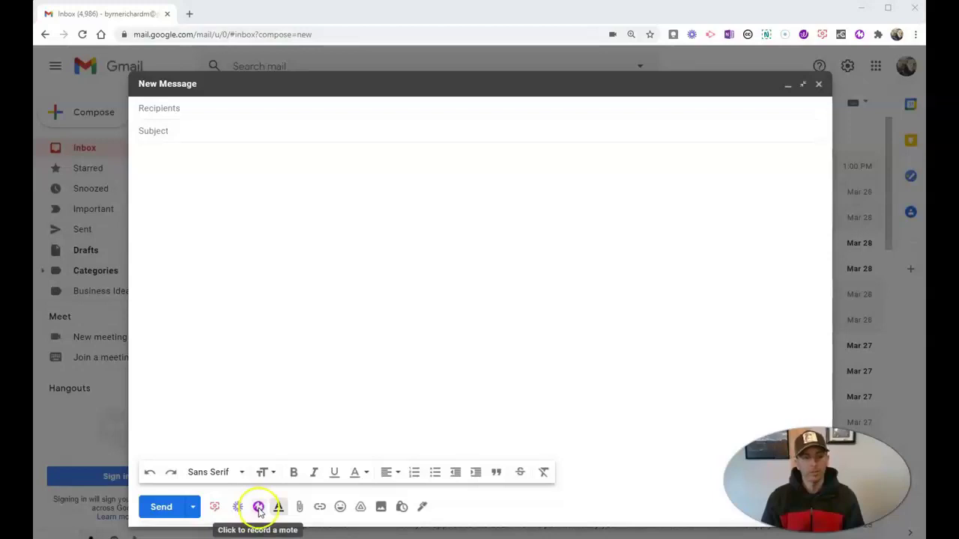
{"action": "left_click", "coordinate": [227, 113]}
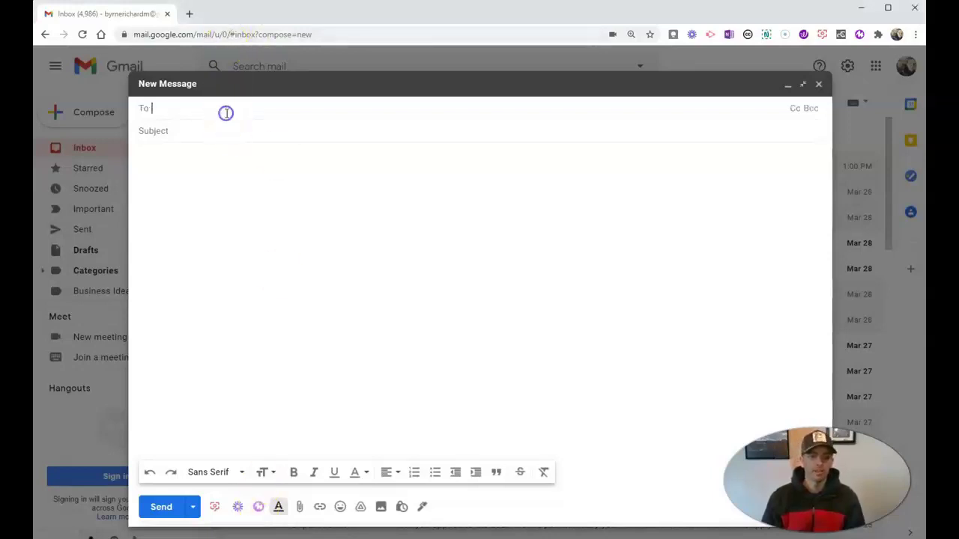
{"action": "type", "text": "mason"}
{"action": "left_click", "coordinate": [235, 135]}
{"action": "left_click", "coordinate": [216, 139]}
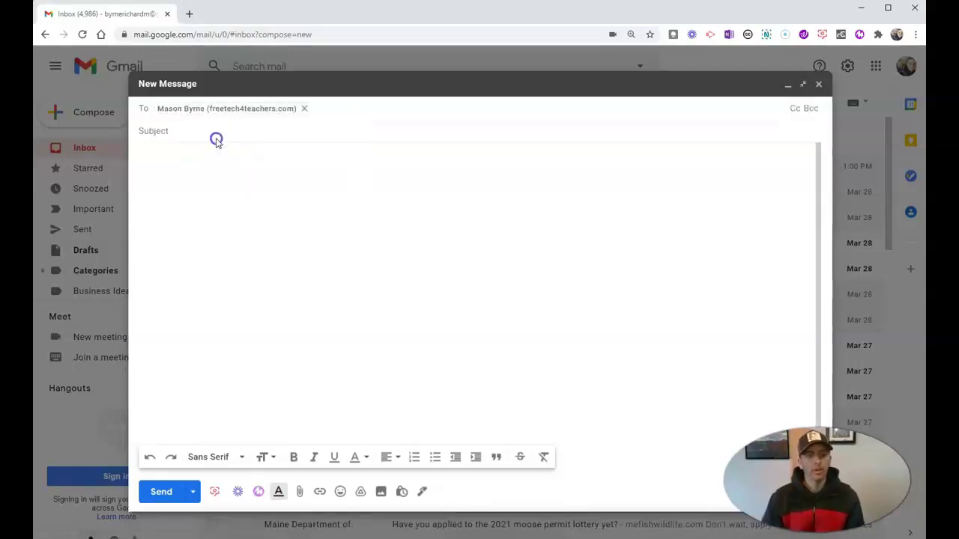
{"action": "type", "text": "Listen to this one!"}
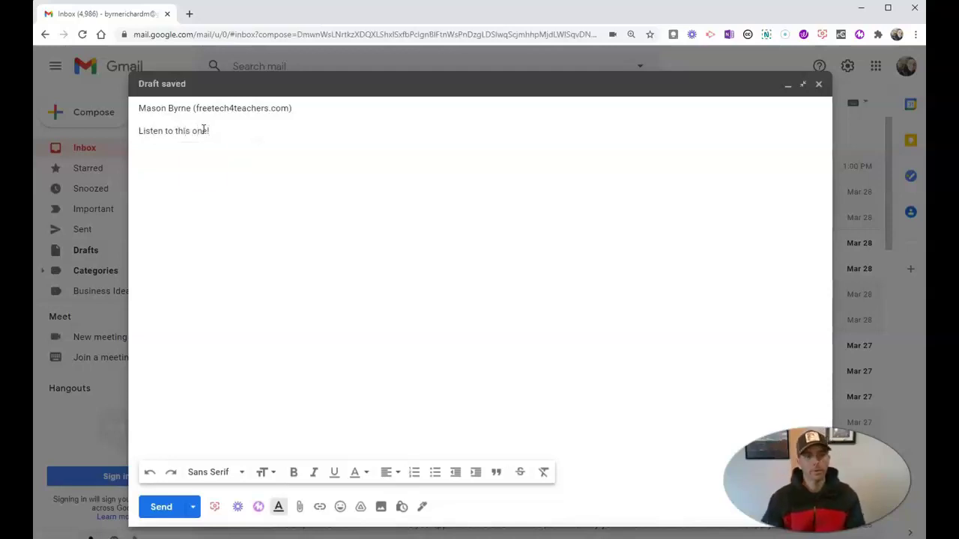
Write "You won't believe this. Click to listen to this recording." in the message body and record a Mote voice note for the email.
{"action": "left_click", "coordinate": [202, 164]}
{"action": "type", "text": "You won't"}
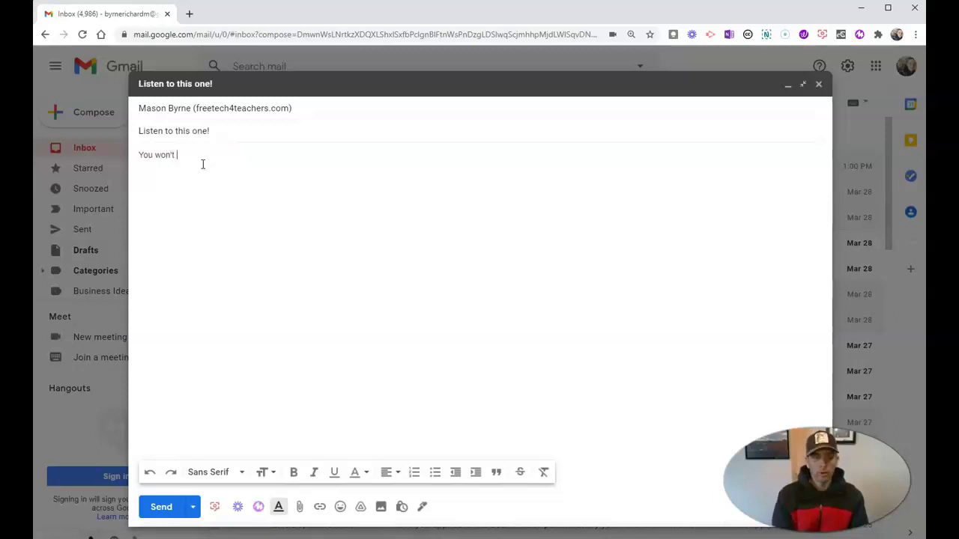
{"action": "type", "text": " believe this. Click to listen to this recording."}
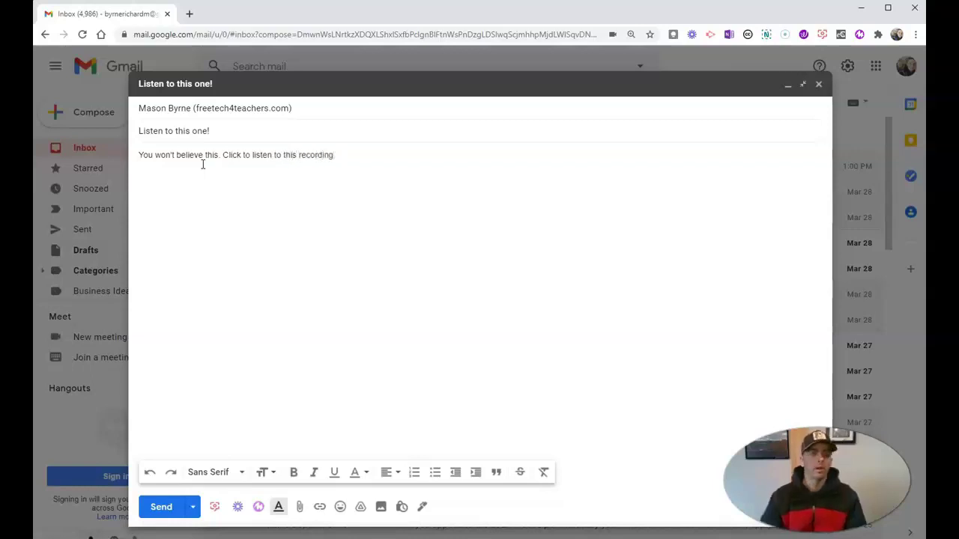
{"action": "left_click", "coordinate": [257, 507]}
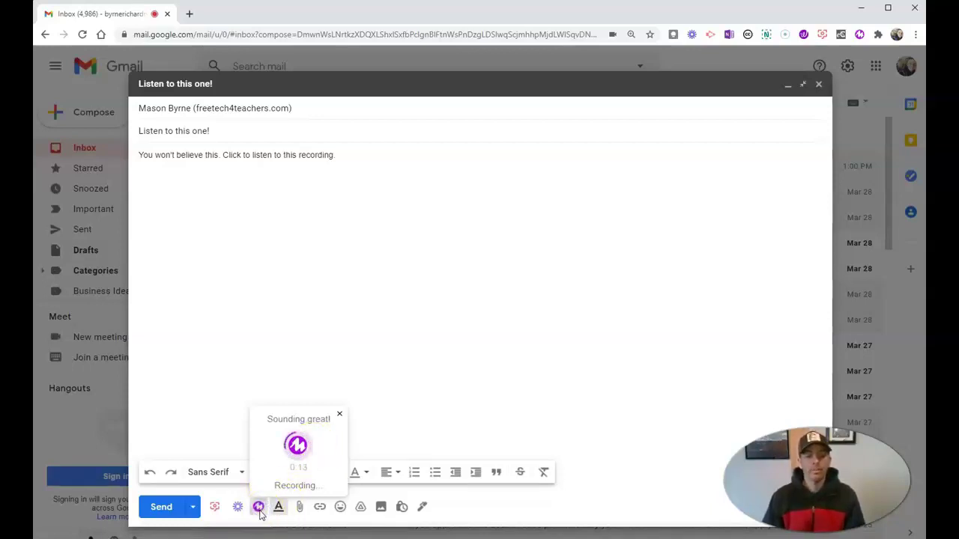
{"action": "left_click", "coordinate": [297, 446]}
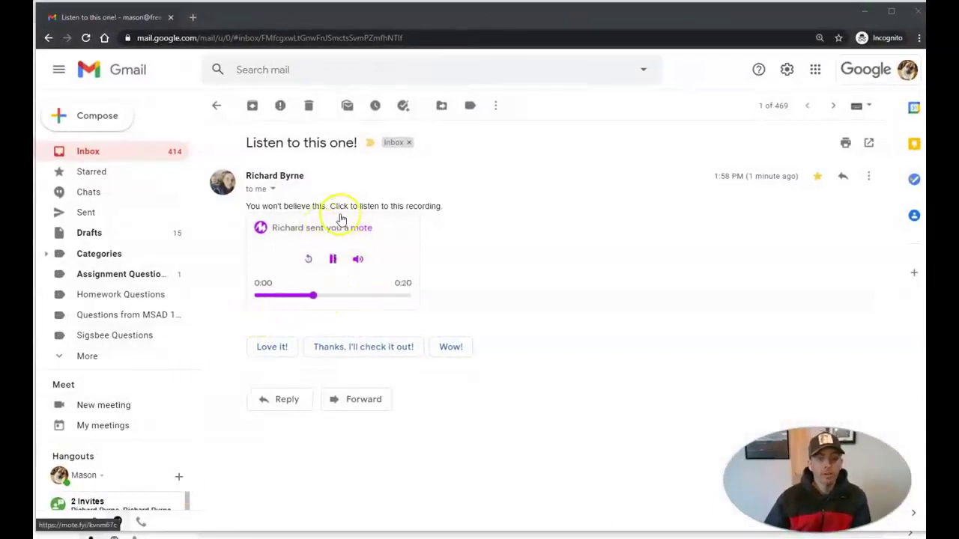
Open the voice note from the received email on its Mote page, listen to part of it, and pause playback.
{"action": "left_click", "coordinate": [334, 266]}
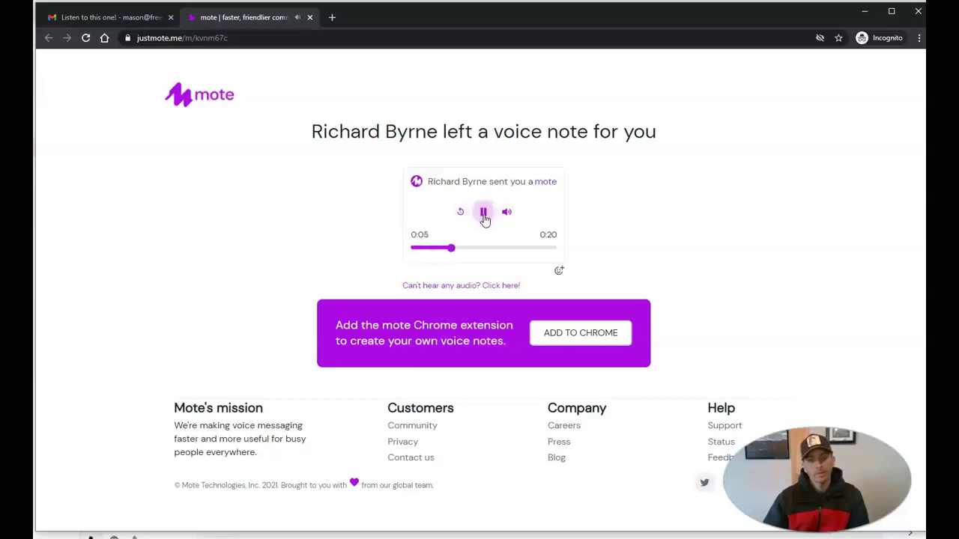
{"action": "left_click", "coordinate": [484, 215]}
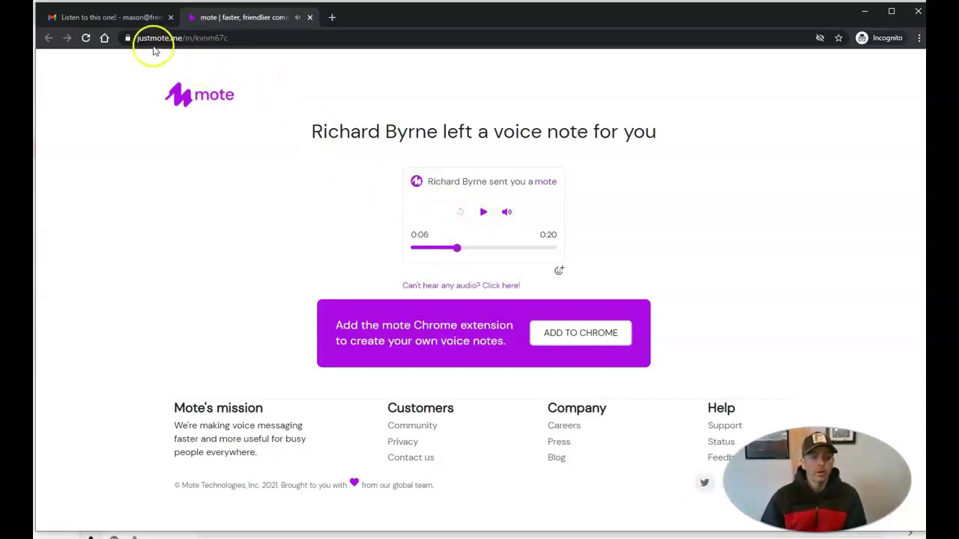